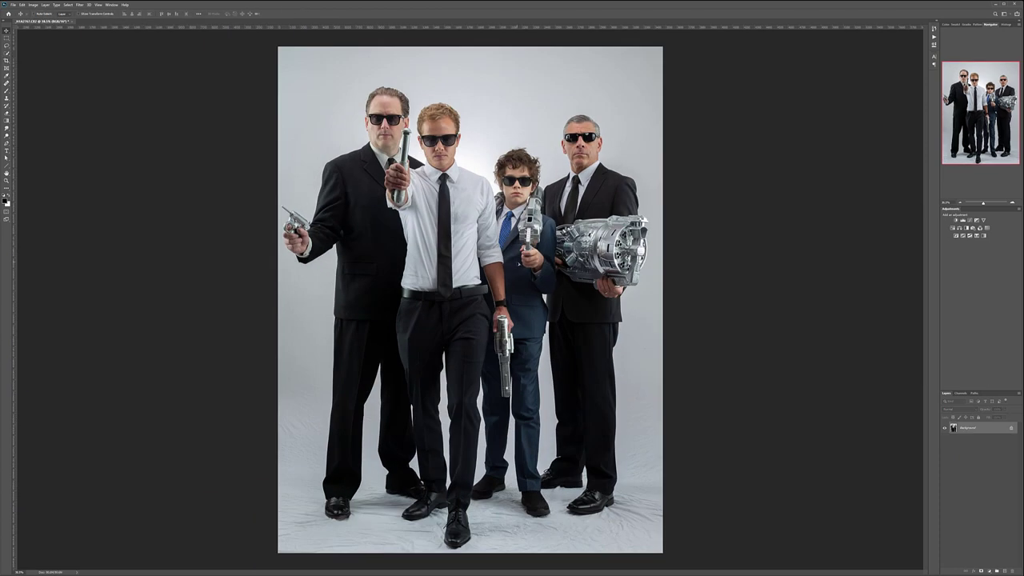
# Select the four agents with Color Range at raised Fuzziness, then refine using Quick Selection.
pyautogui.click(68, 5)
pyautogui.click(80, 83)
pyautogui.moveTo(861, 154); pyautogui.dragTo(871, 153)
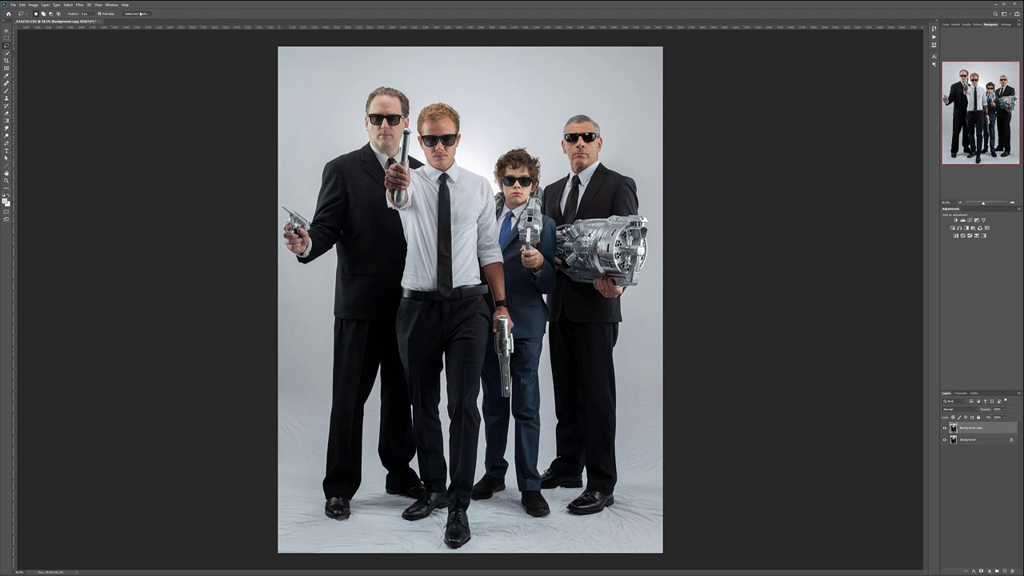
pyautogui.press('w')
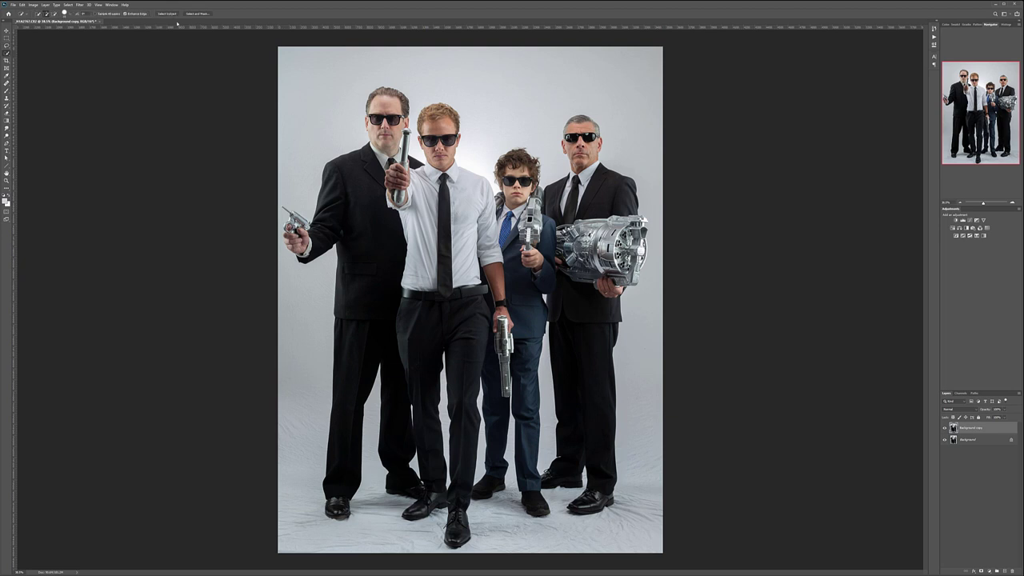
pyautogui.scroll(1, 403, 148)
pyautogui.scroll(4, 403, 148)
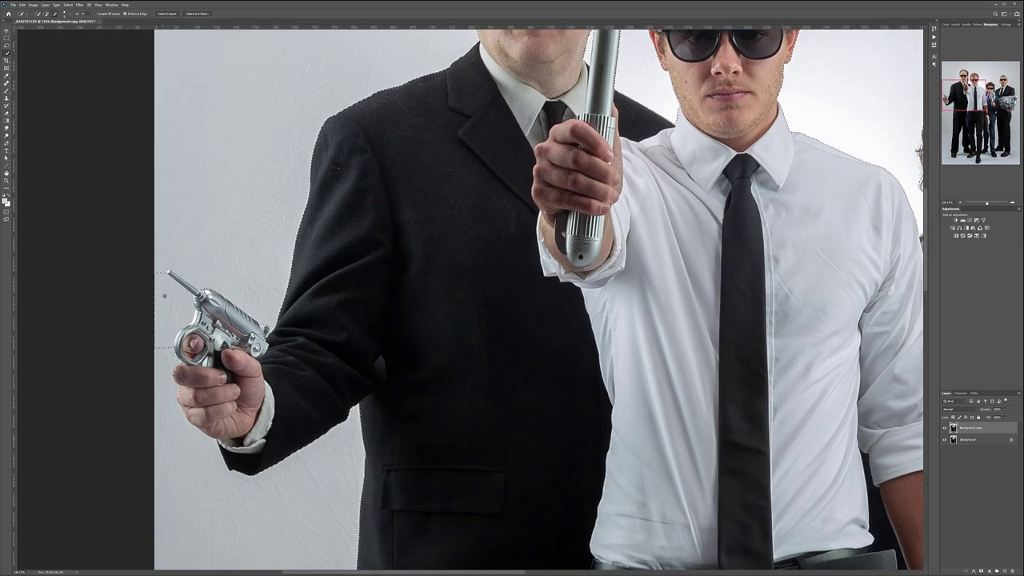
# Enlarge the canvas beyond the photo edges by cropping outward, moving Layer 1 below the photo.
pyautogui.hotkey('ctrl', '0')
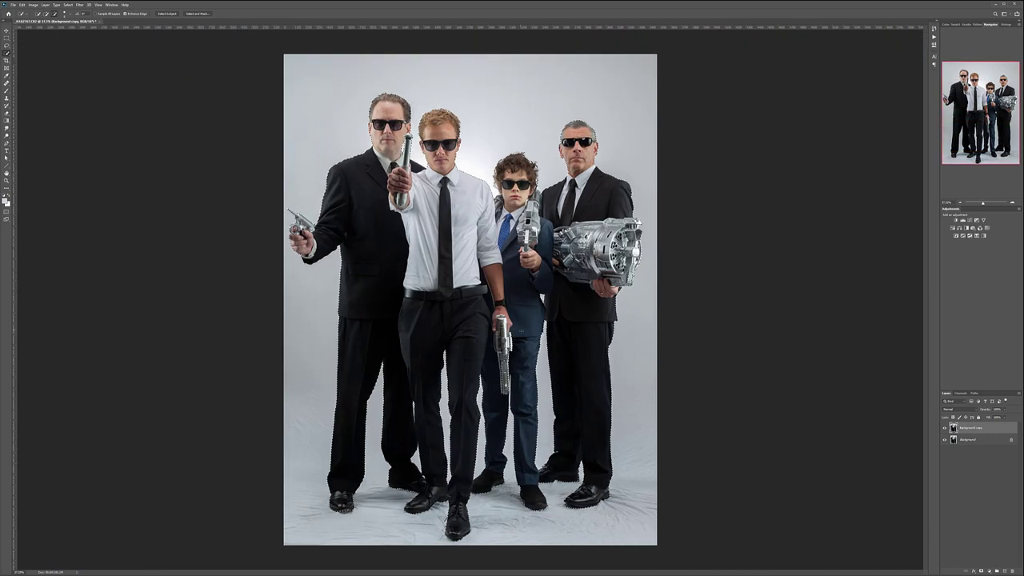
pyautogui.press('c')
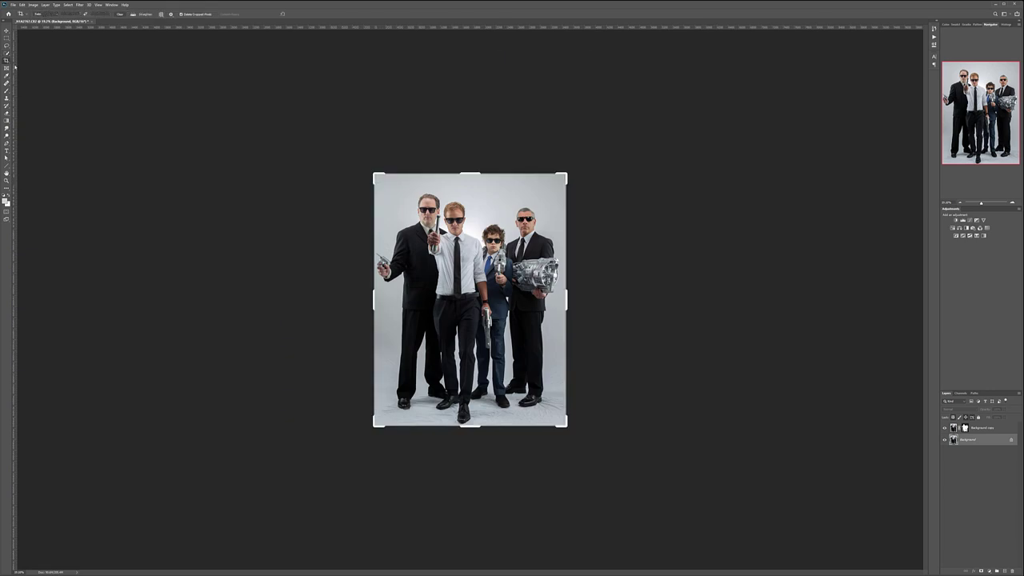
pyautogui.moveTo(470, 171); pyautogui.dragTo(470, 130)
pyautogui.moveTo(567, 448); pyautogui.dragTo(588, 464)
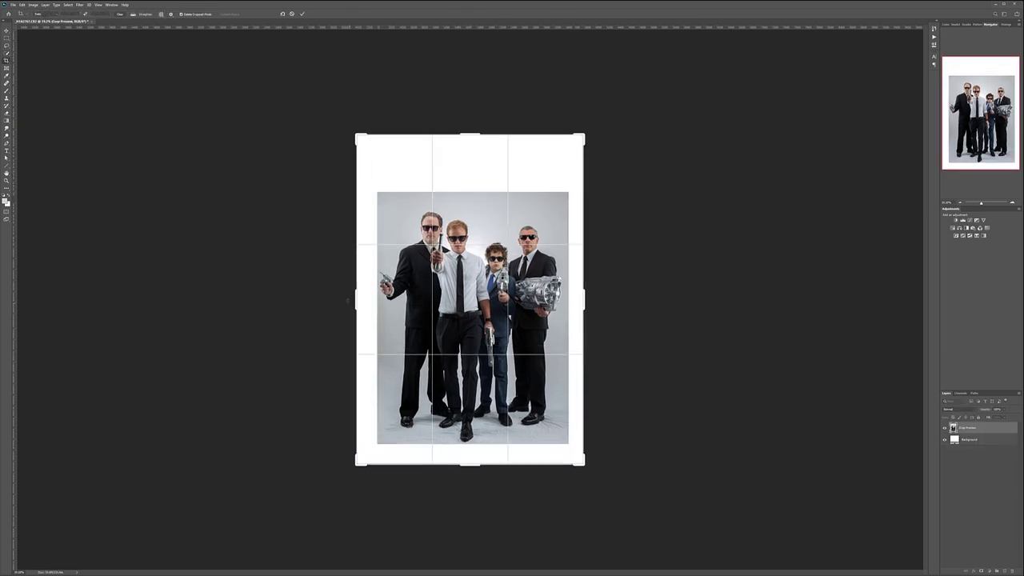
pyautogui.press('Return')
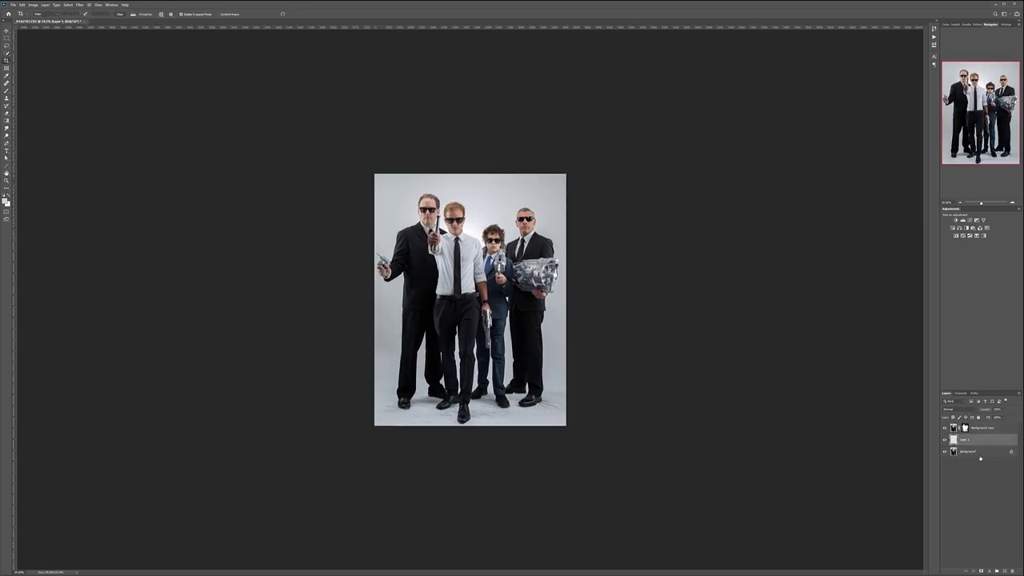
pyautogui.moveTo(980, 457); pyautogui.dragTo(980, 459)
pyautogui.moveTo(481, 190); pyautogui.dragTo(442, 229)
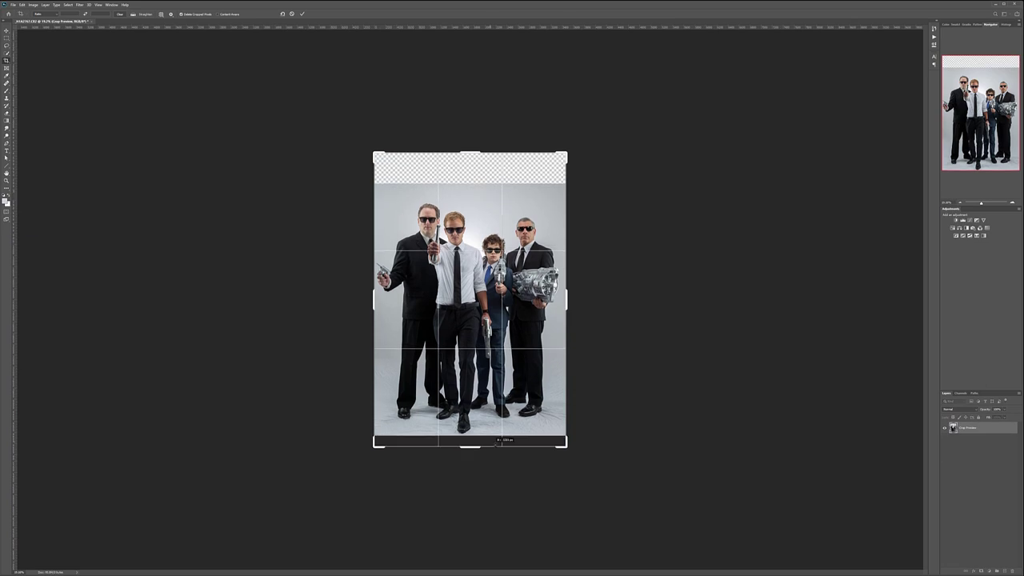
pyautogui.press('Return')
# Mask the backdrop out around the figures and add a new grey-filled top layer.
pyautogui.press('v')
pyautogui.click(1000, 568)
pyautogui.hotkey('alt', 'BackSpace')
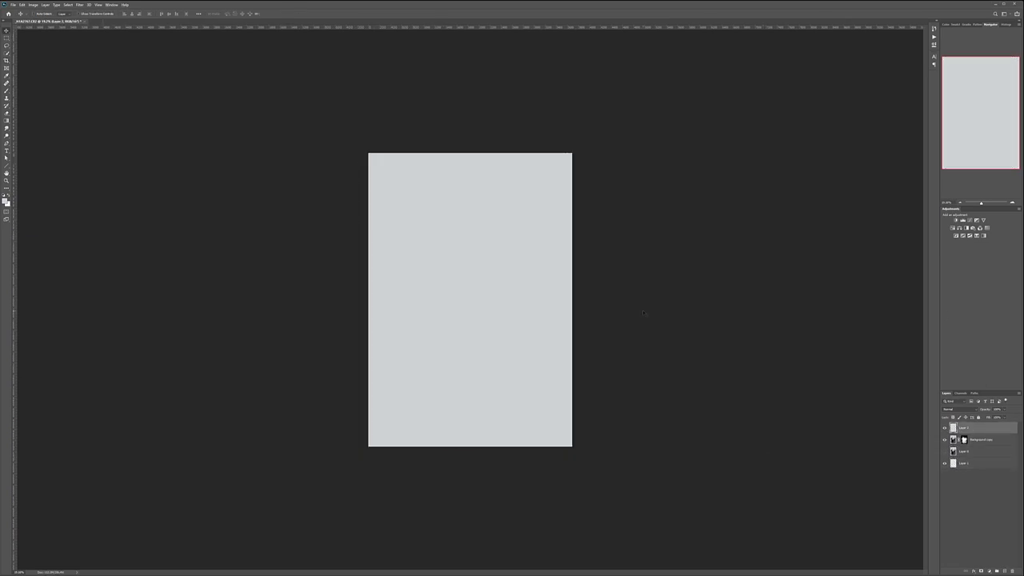
# Fill the grey layer with 50% Gray and set its blend mode to Soft Light.
pyautogui.hotkey('shift', 'F5')
pyautogui.press('Return')
pyautogui.click(956, 409)
pyautogui.click(960, 480)
pyautogui.press('b')
pyautogui.scroll(8, 425, 217)
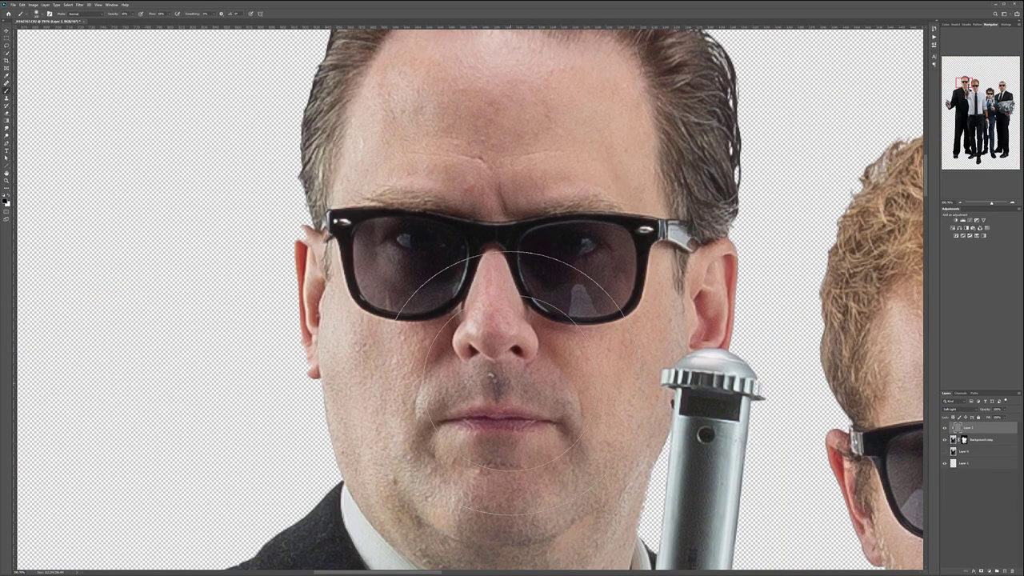
# Add a new layer named 'heal' for retouching.
pyautogui.hotkey('ctrl', 'shift', 'alt', 'n')
pyautogui.write('heal')
pyautogui.press('Return')
# Use the Healing Brush while moving across the agents' faces and hands to fix blemishes.
pyautogui.press('j')
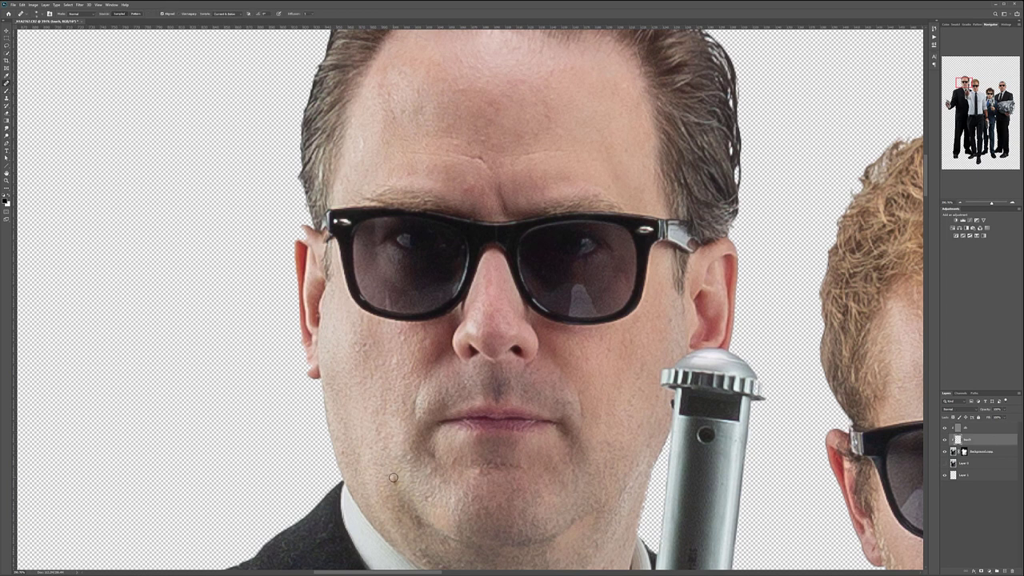
pyautogui.scroll(3, 489, 250)
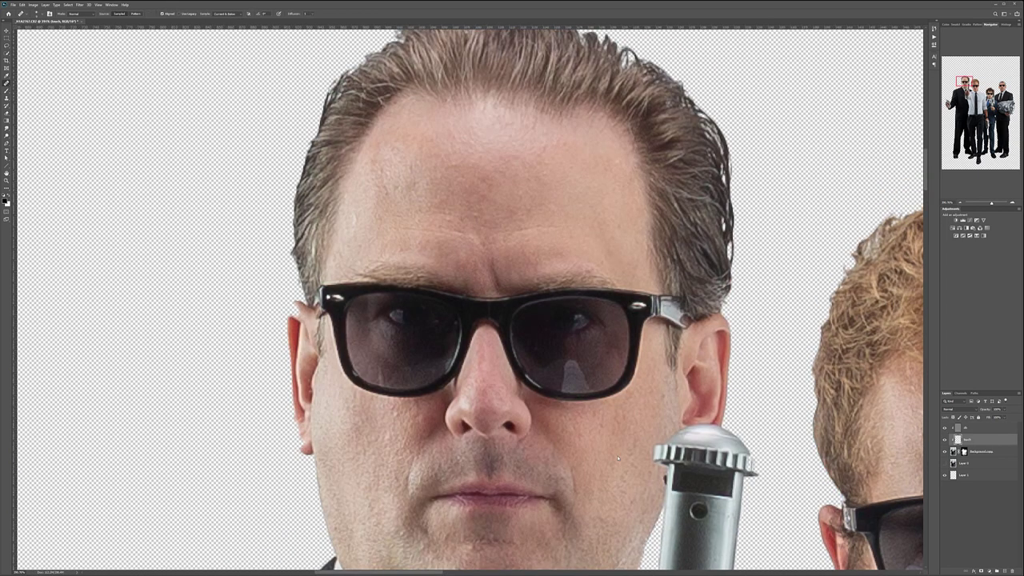
pyautogui.scroll(-10, 617, 457)
pyautogui.hscroll(10, 308, 241)
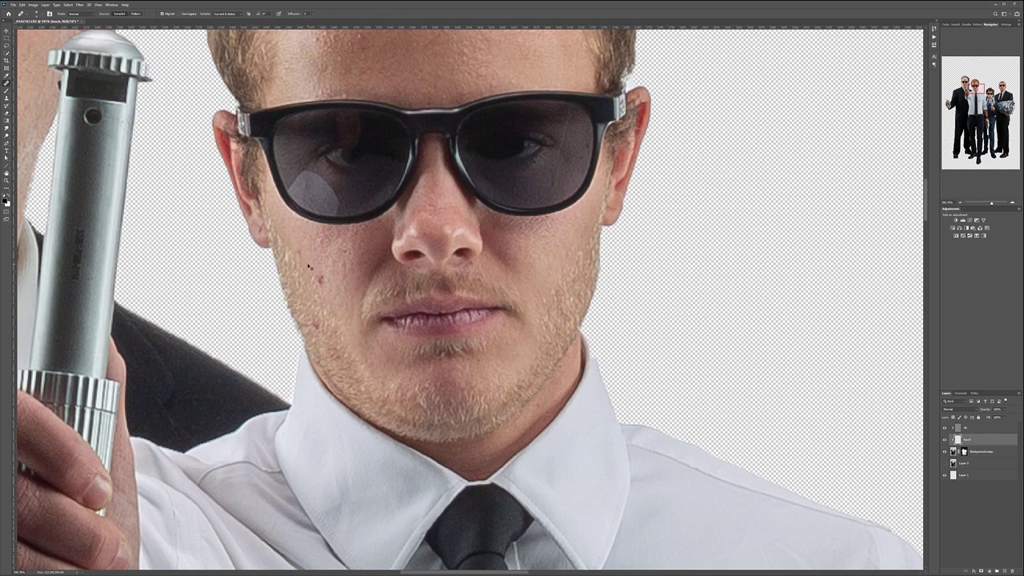
pyautogui.scroll(7, 352, 253)
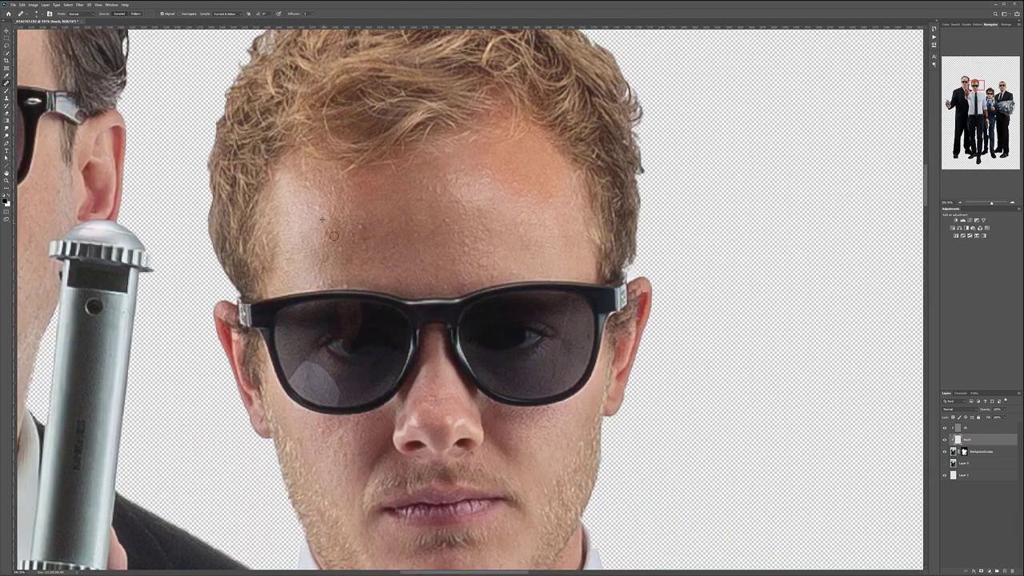
pyautogui.scroll(-10, 476, 367)
pyautogui.hscroll(10, 476, 367)
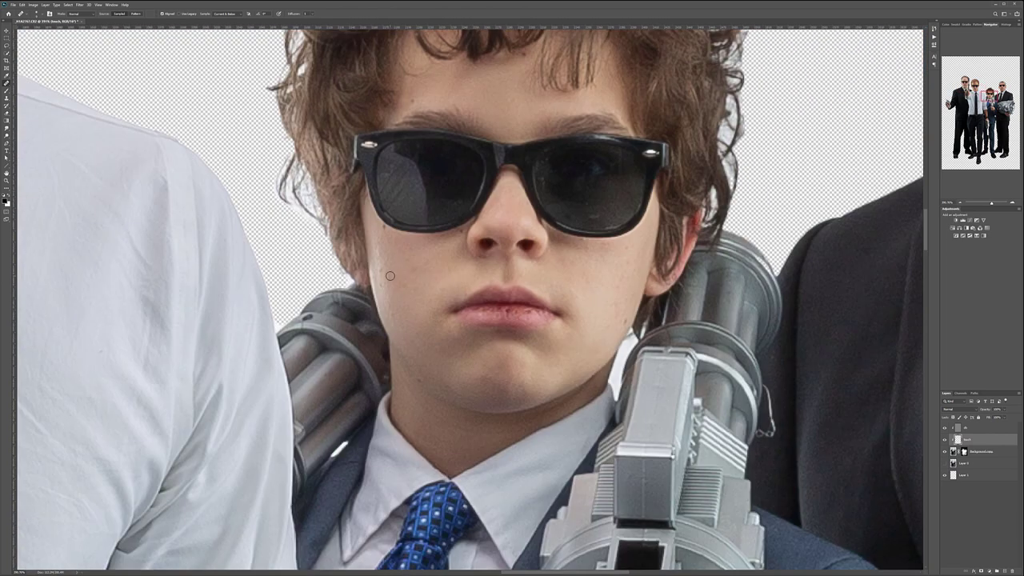
pyautogui.hscroll(10, 434, 361)
pyautogui.scroll(3, 435, 361)
pyautogui.scroll(3, 459, 265)
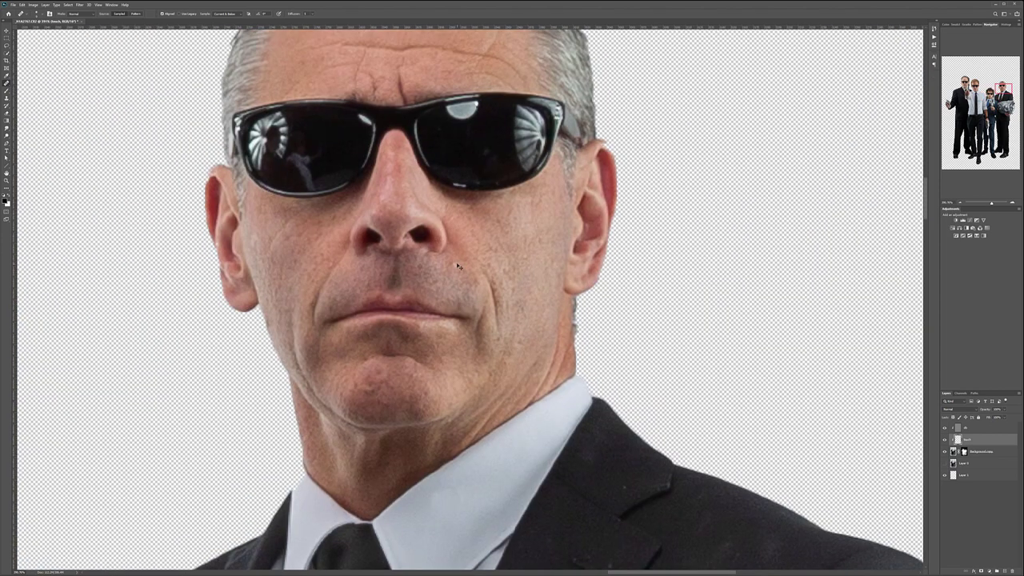
pyautogui.scroll(-10, 523, 333)
pyautogui.hscroll(4, 523, 334)
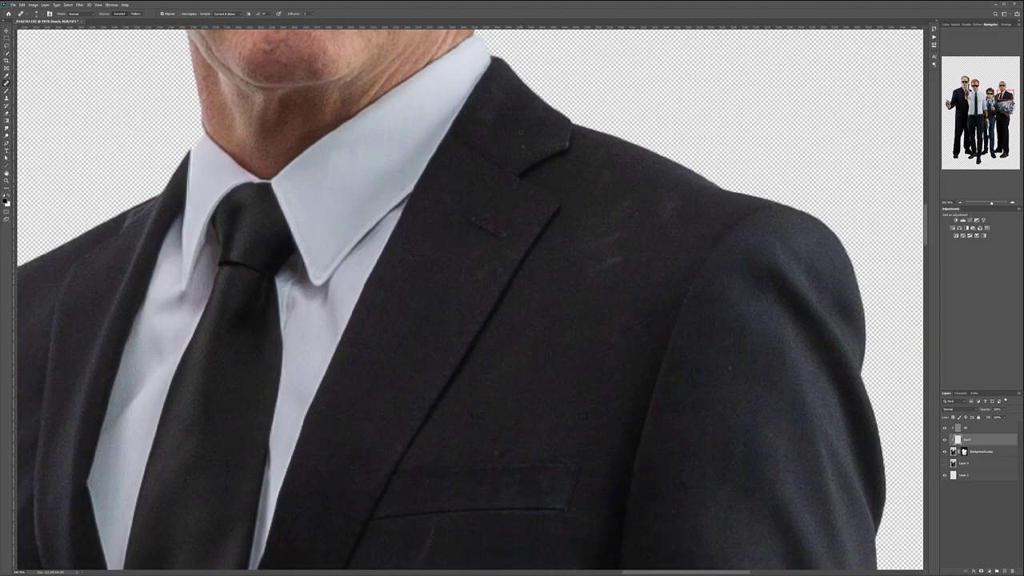
pyautogui.scroll(-5, 728, 364)
pyautogui.scroll(5, 442, 242)
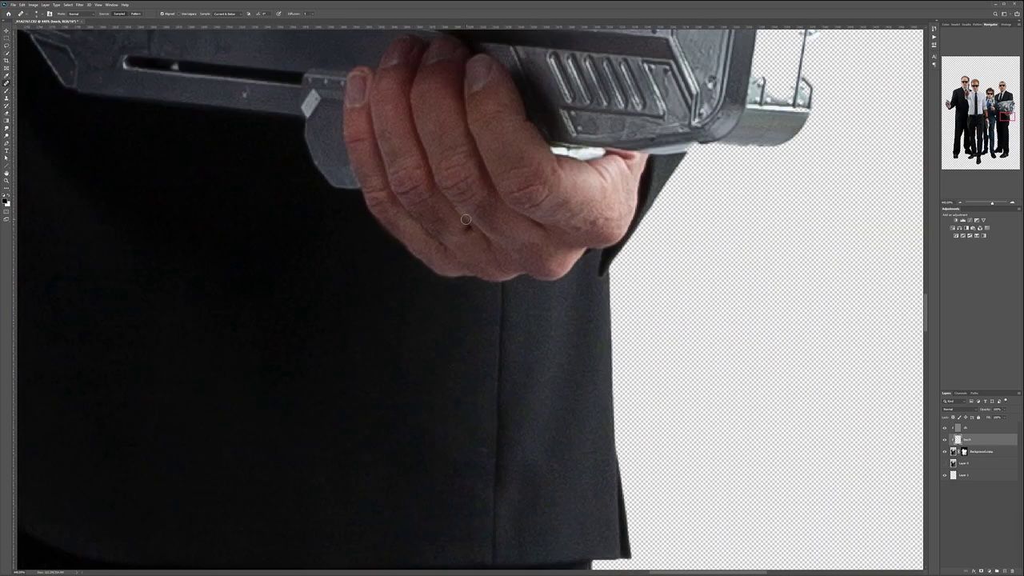
pyautogui.scroll(-3, 465, 219)
pyautogui.hscroll(-10, 569, 302)
pyautogui.hscroll(-5, 416, 336)
pyautogui.scroll(6, 480, 384)
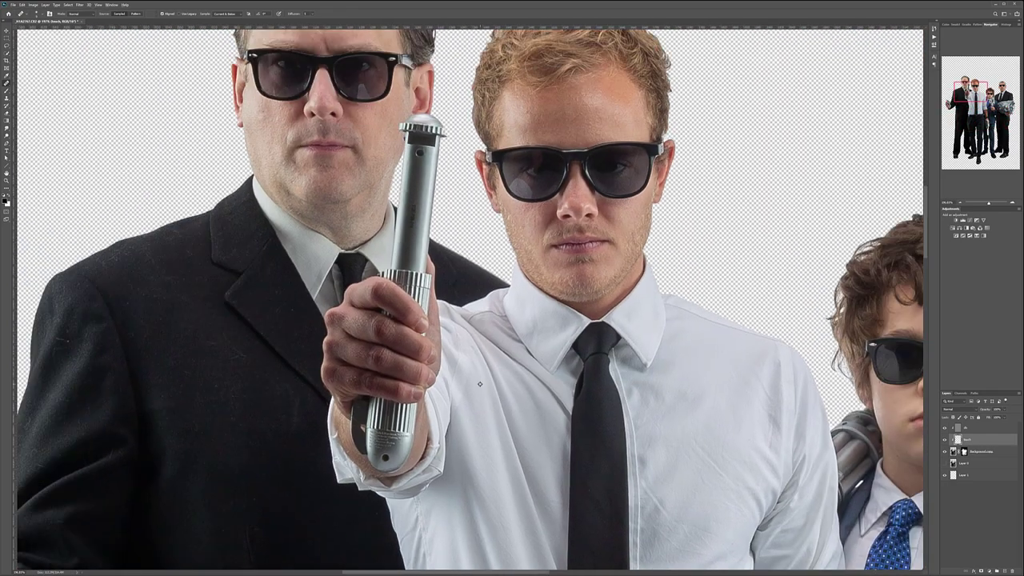
pyautogui.scroll(-5, 480, 384)
# Paint white on the figure layer mask to restore the lowered gun's barrel.
pyautogui.scroll(5, 400, 320)
pyautogui.click(964, 451)
pyautogui.press('b')
pyautogui.moveTo(408, 320); pyautogui.dragTo(400, 260)
pyautogui.moveTo(417, 373)
pyautogui.mouseDown()
pyautogui.moveTo(424, 204)
pyautogui.moveTo(412, 368)
pyautogui.moveTo(419, 348)
pyautogui.mouseUp()
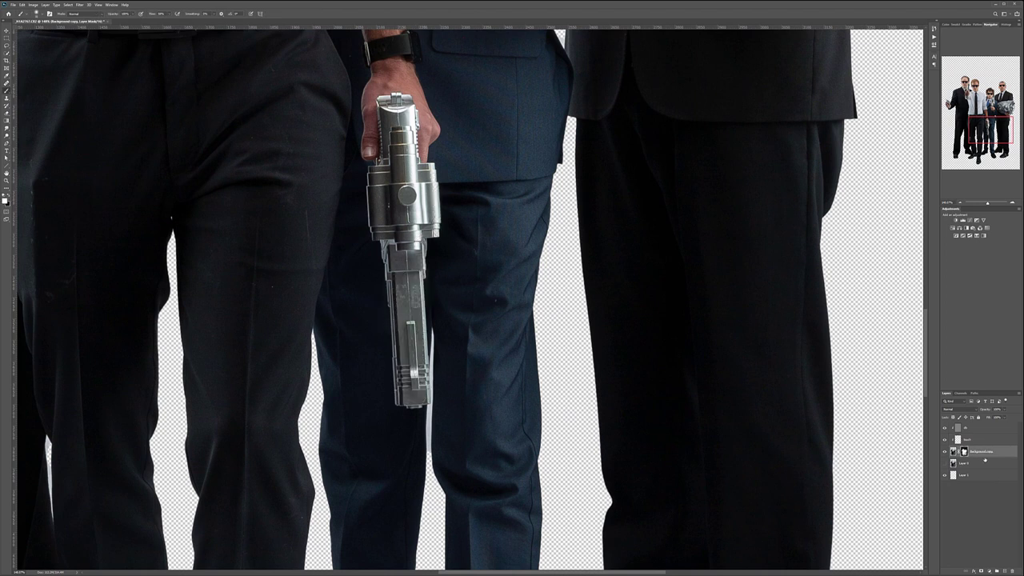
pyautogui.keyDown('alt'); pyautogui.click(964, 451); pyautogui.keyUp('alt')
# Paint back the right man's ear edge on the mask and return to the grey top layer.
pyautogui.scroll(10, 436, 317)
pyautogui.scroll(3, 331, 195)
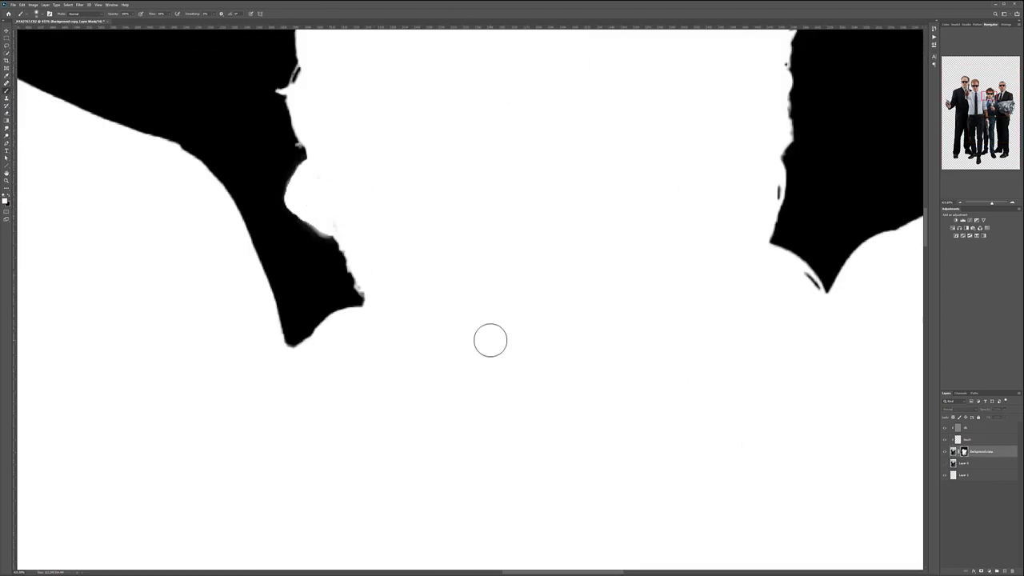
pyautogui.scroll(-5, 491, 340)
pyautogui.scroll(5, 680, 312)
pyautogui.moveTo(676, 260); pyautogui.dragTo(674, 325)
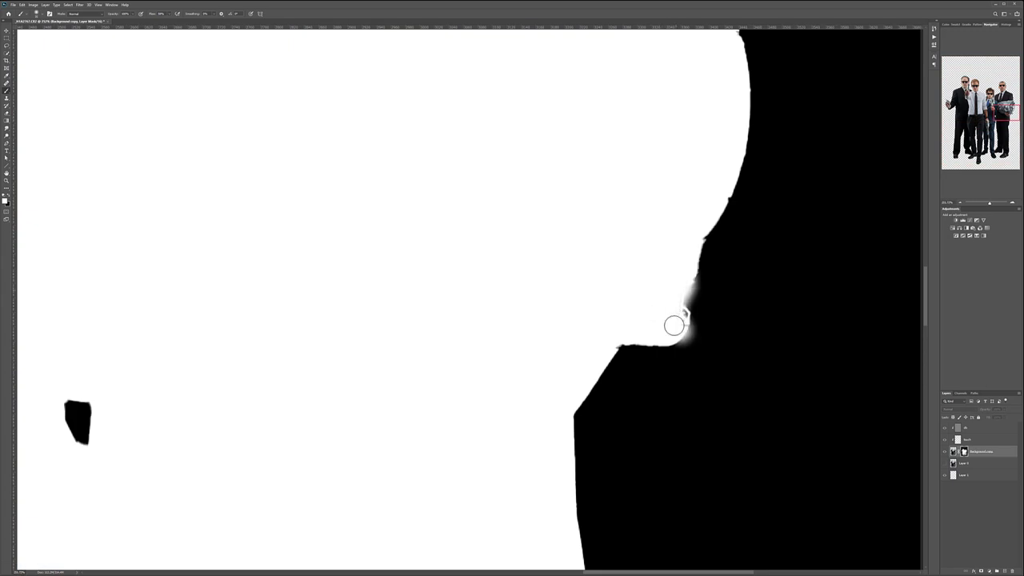
pyautogui.scroll(-5, 673, 326)
pyautogui.keyDown('alt'); pyautogui.click(964, 451); pyautogui.keyUp('alt')
pyautogui.click(968, 428)
pyautogui.scroll(5, 435, 292)
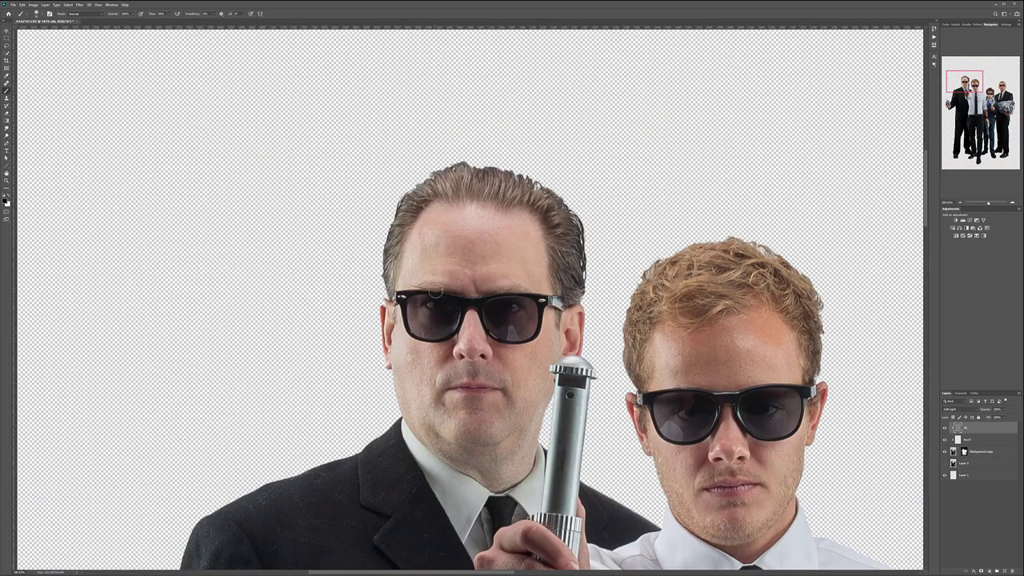
pyautogui.scroll(3, 436, 292)
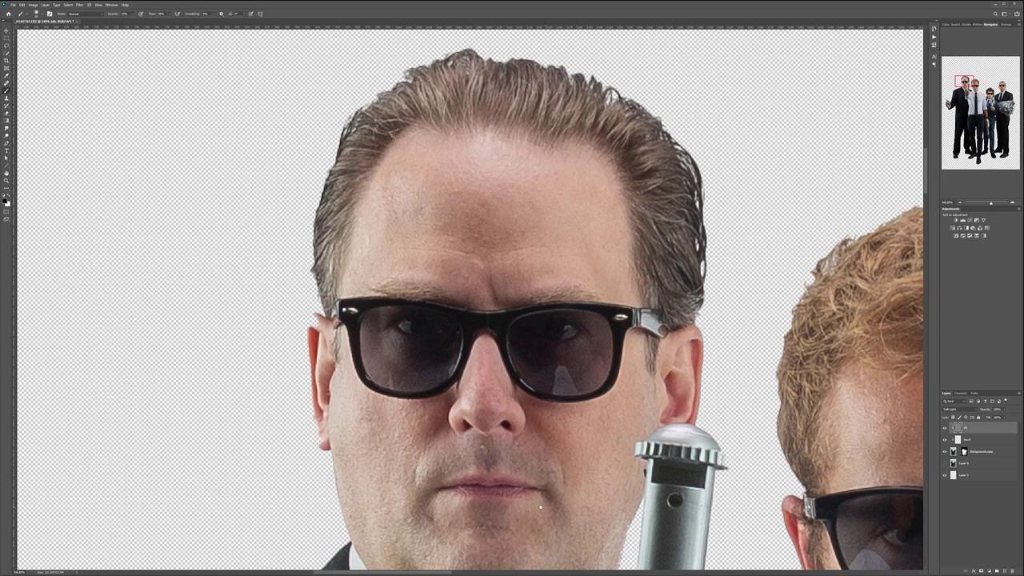
pyautogui.scroll(-3, 540, 505)
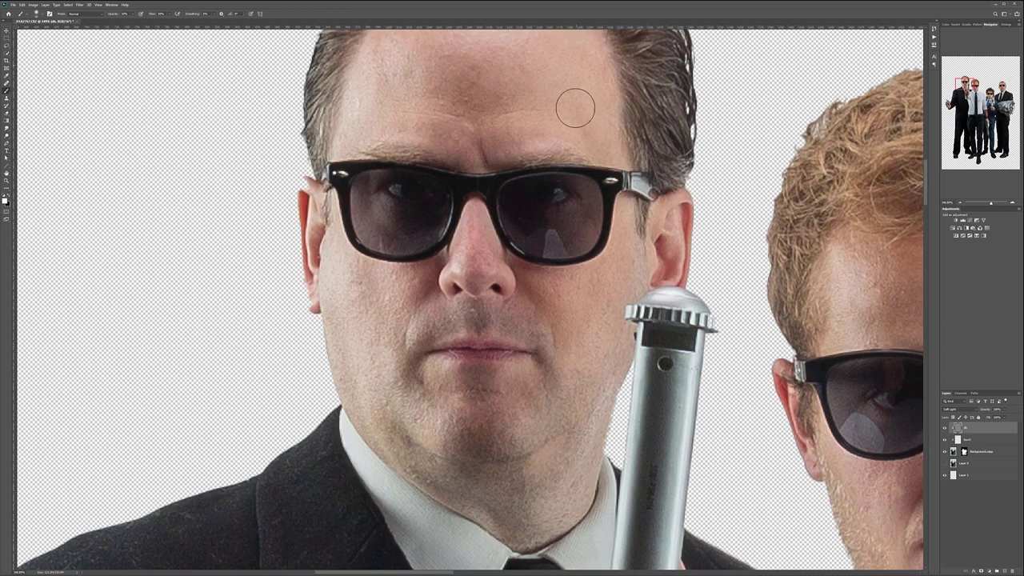
pyautogui.scroll(2, 390, 128)
pyautogui.scroll(-8, 406, 286)
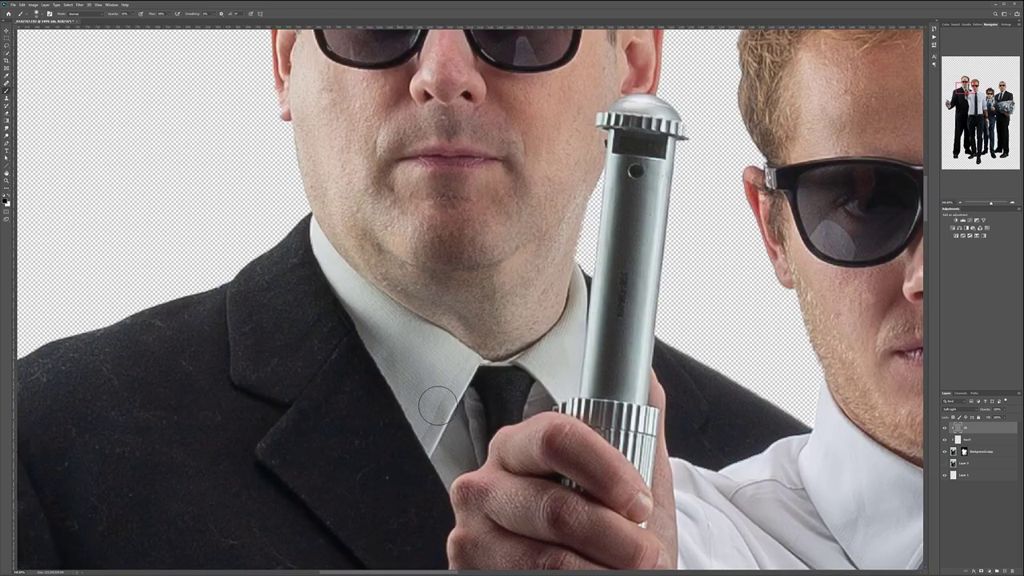
pyautogui.hscroll(4, 409, 374)
pyautogui.scroll(-2, 410, 374)
pyautogui.hscroll(5, 418, 346)
pyautogui.scroll(5, 418, 346)
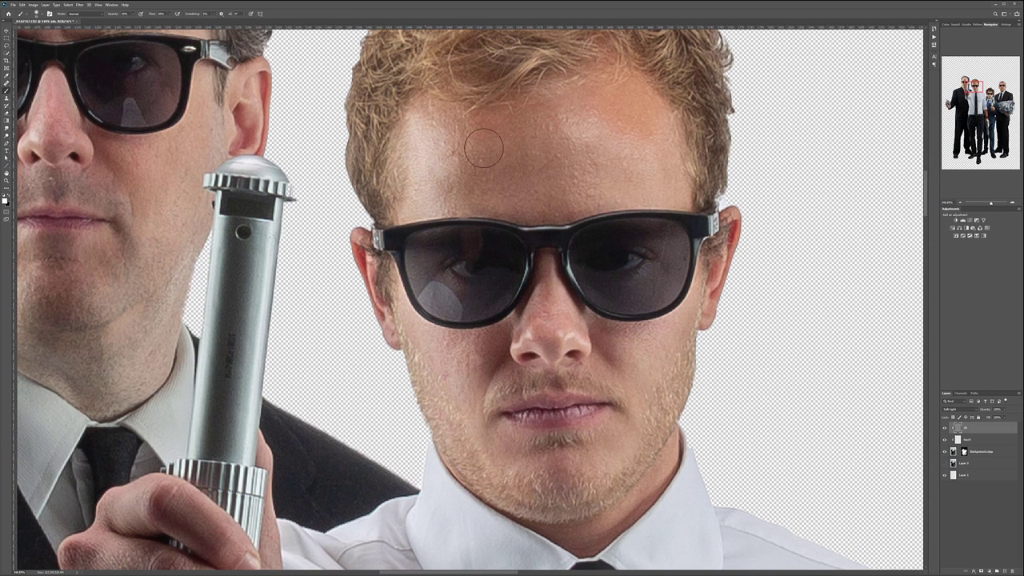
pyautogui.hscroll(5, 572, 232)
pyautogui.scroll(-1, 572, 232)
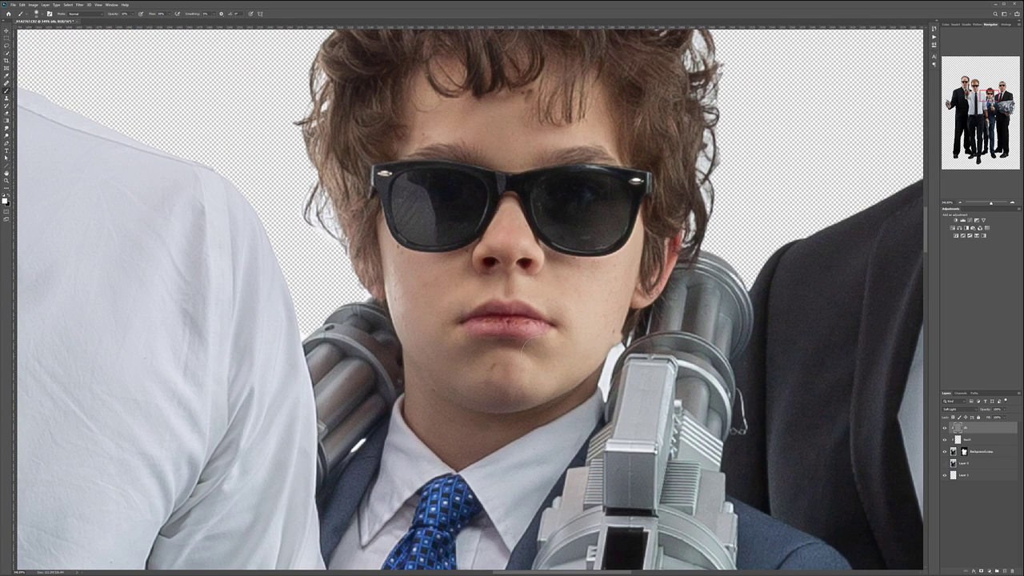
pyautogui.hscroll(6, 533, 256)
pyautogui.scroll(3, 533, 256)
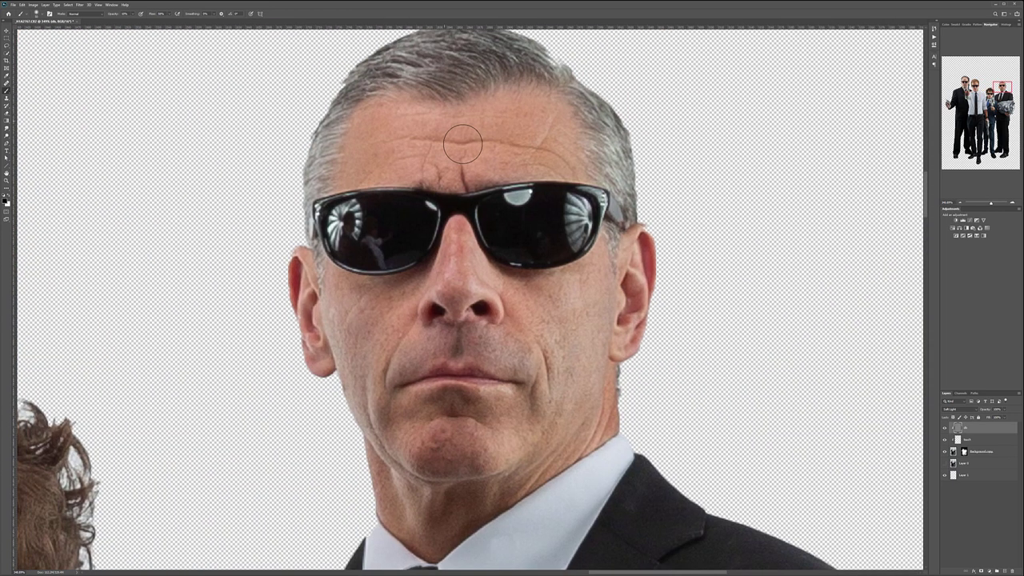
pyautogui.scroll(-3, 472, 416)
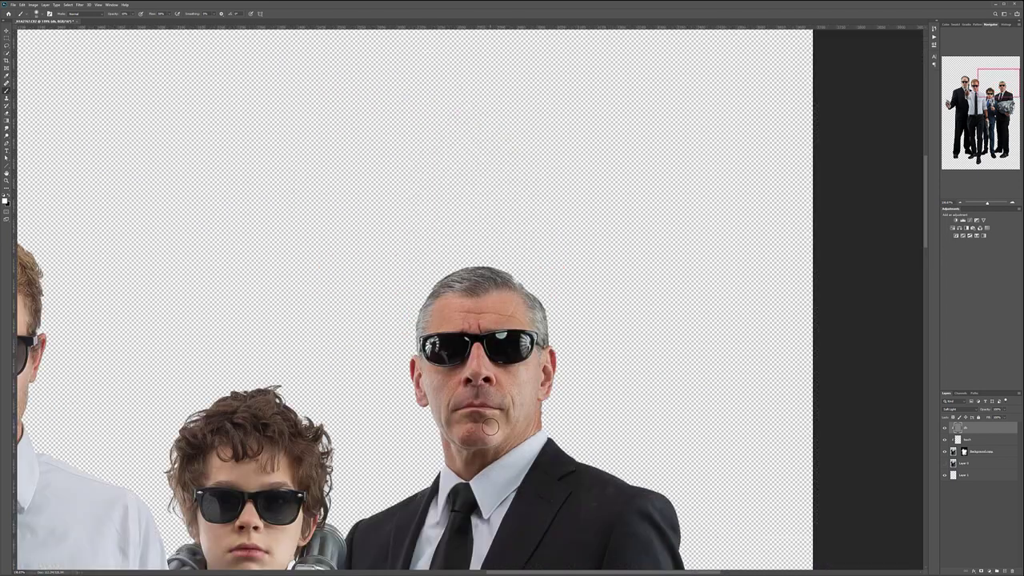
pyautogui.scroll(-5, 416, 416)
pyautogui.hscroll(-5, 480, 360)
pyautogui.scroll(-3, 480, 360)
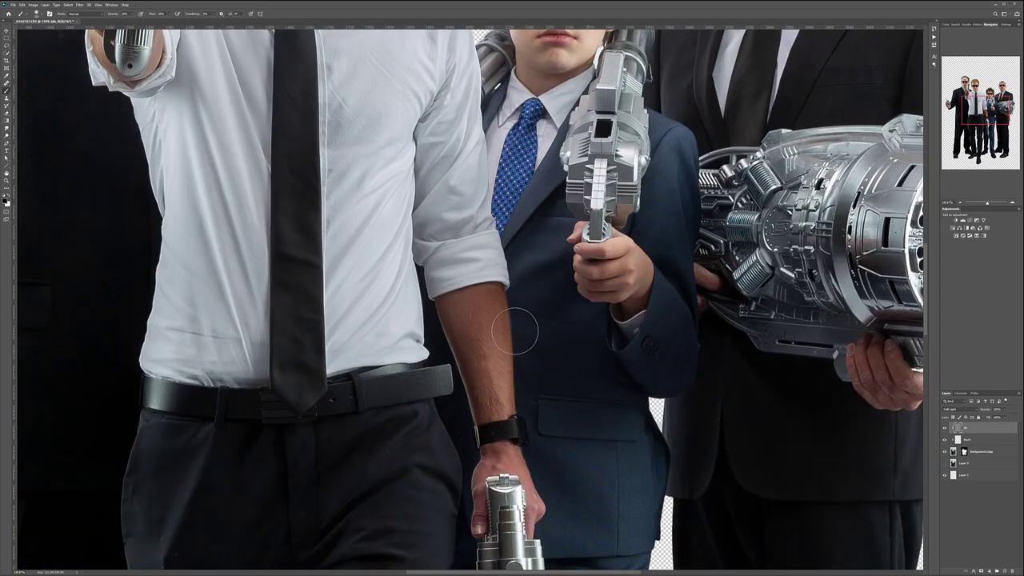
pyautogui.scroll(-2, 525, 331)
pyautogui.hscroll(-6, 400, 240)
pyautogui.scroll(2, 360, 200)
pyautogui.hotkey('ctrl', '0')
# Stamp a merged copy, apply Black & White and Shadows/Highlights, and blend it as Soft Light.
pyautogui.hotkey('ctrl', 'shift', 'alt', 'e')
pyautogui.click(34, 5)
pyautogui.click(120, 76)
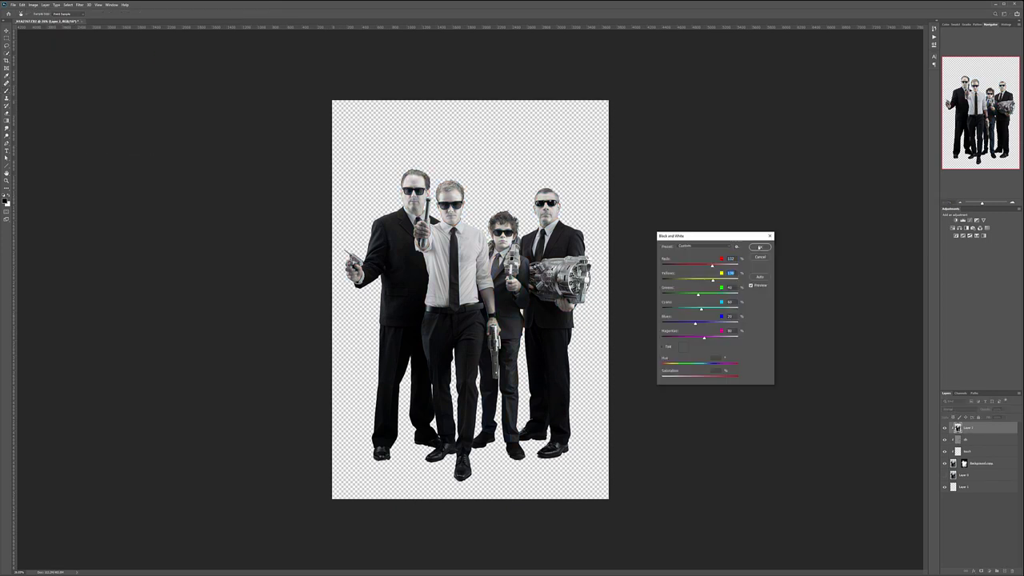
pyautogui.press('Return')
pyautogui.click(34, 5)
pyautogui.click(120, 128)
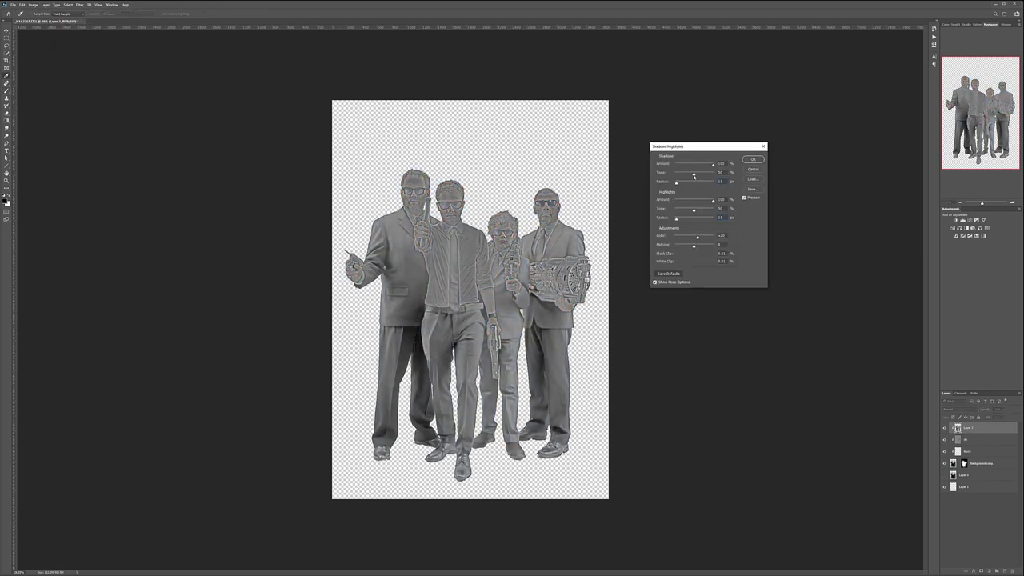
pyautogui.click(752, 159)
pyautogui.hotkey('shift', 'alt', 'f')
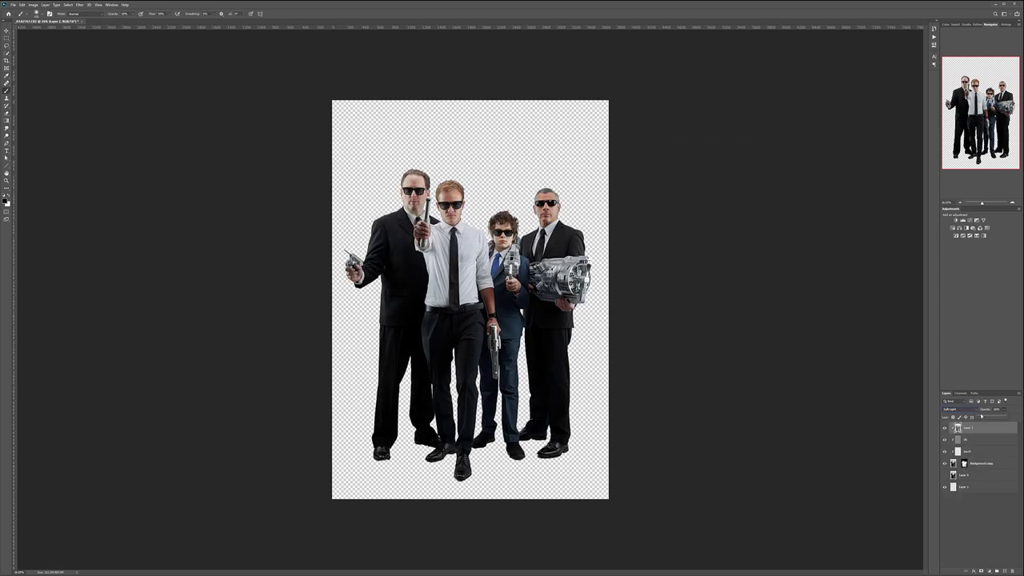
# Stamp another merged copy, apply Dust & Scratches, and hide it behind a black mask.
pyautogui.hotkey('ctrl', 'shift', 'alt', 'e')
pyautogui.click(79, 5)
pyautogui.click(168, 96)
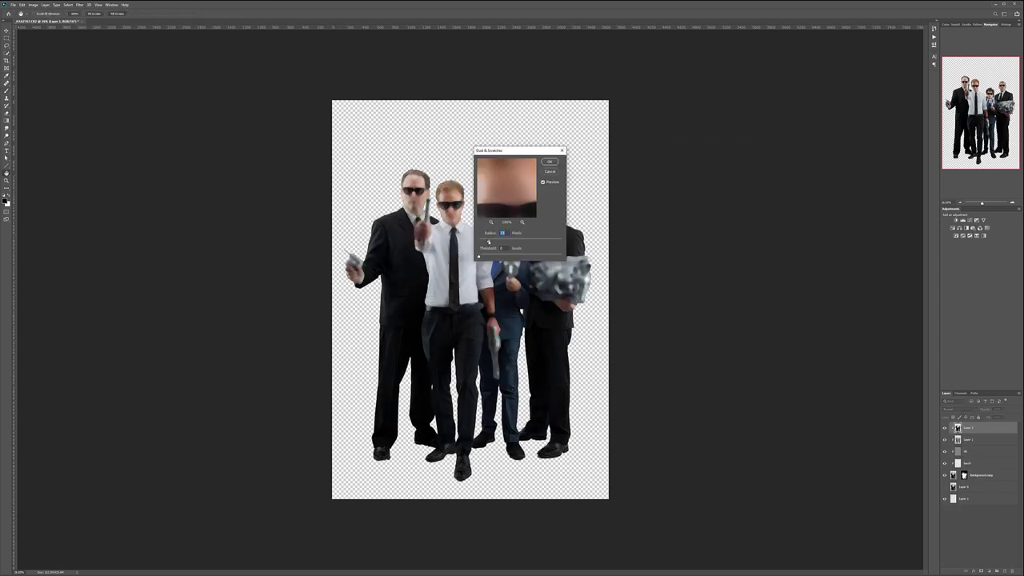
pyautogui.click(549, 161)
pyautogui.keyDown('alt'); pyautogui.click(983, 572); pyautogui.keyUp('alt')
# Brush the Dust & Scratches smoothing onto the agents' skin through the black mask.
pyautogui.press('b')
pyautogui.scroll(5, 414, 330)
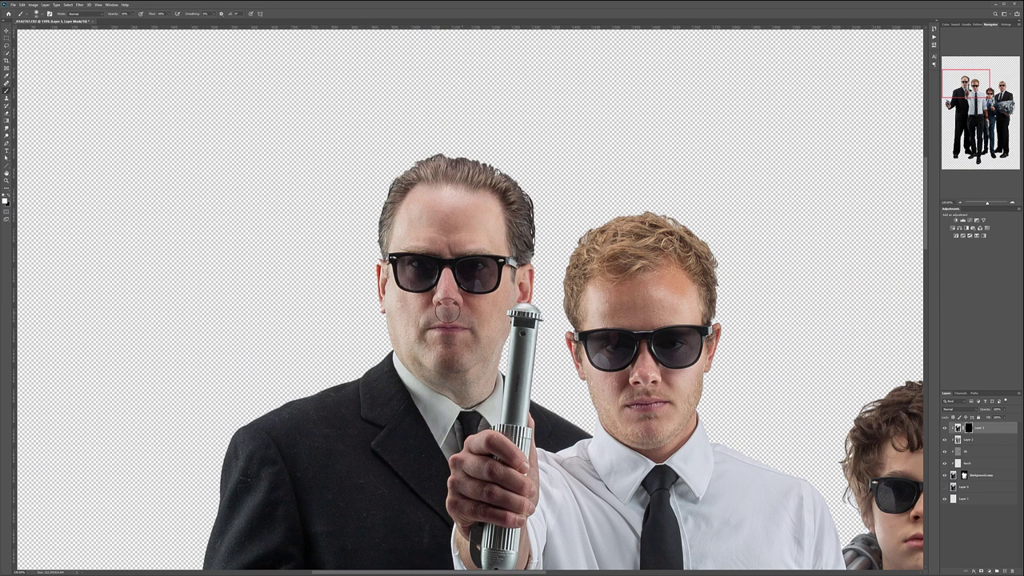
pyautogui.scroll(-5, 680, 280)
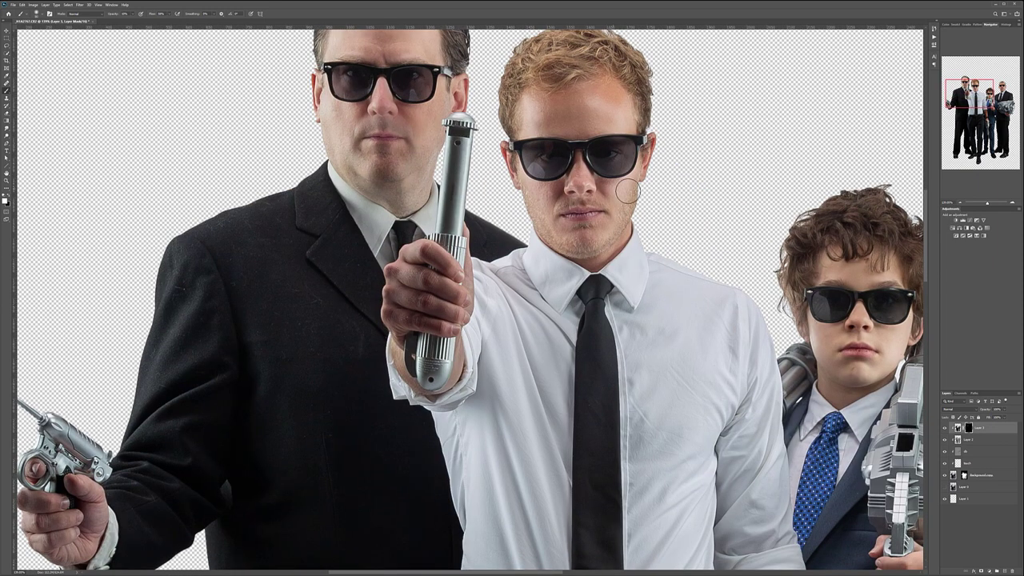
pyautogui.hscroll(5, 628, 191)
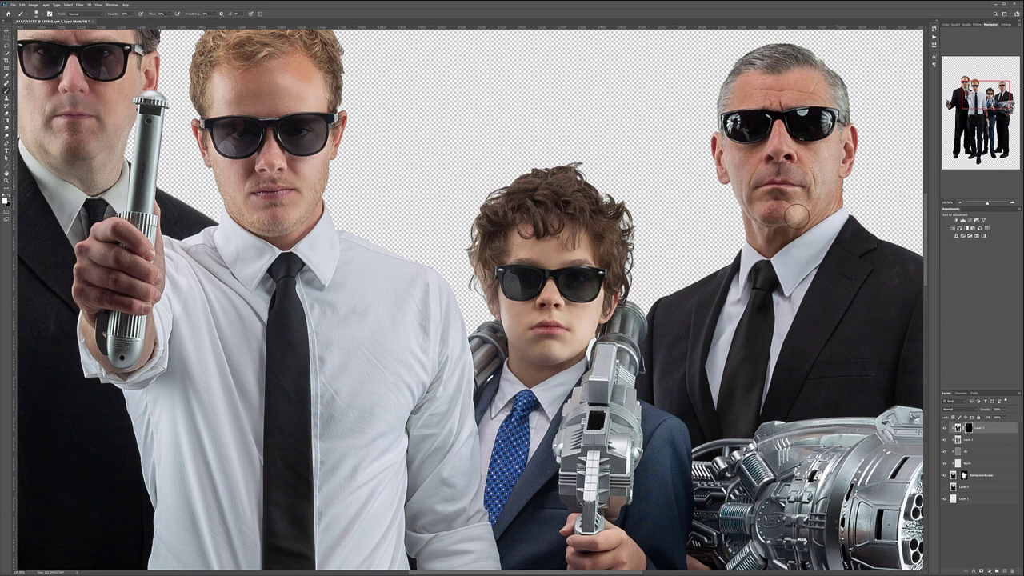
pyautogui.hotkey('ctrl', '0')
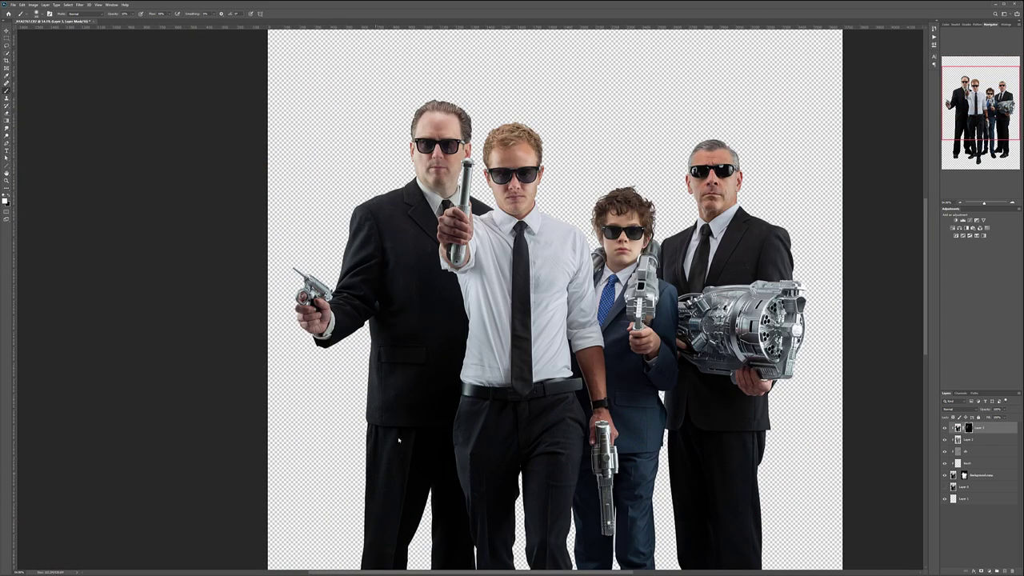
pyautogui.scroll(-5, 398, 439)
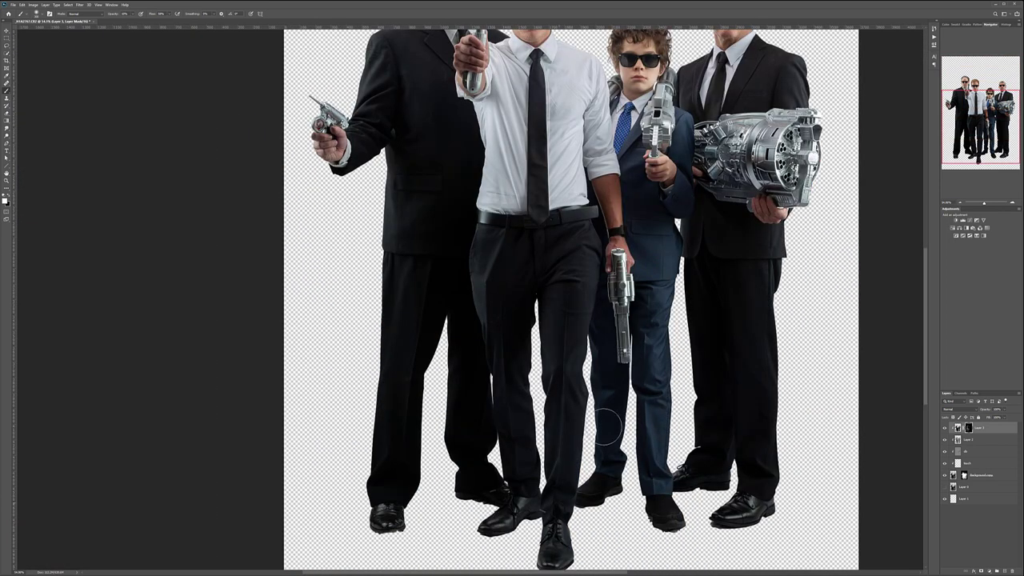
pyautogui.hotkey('ctrl', '0')
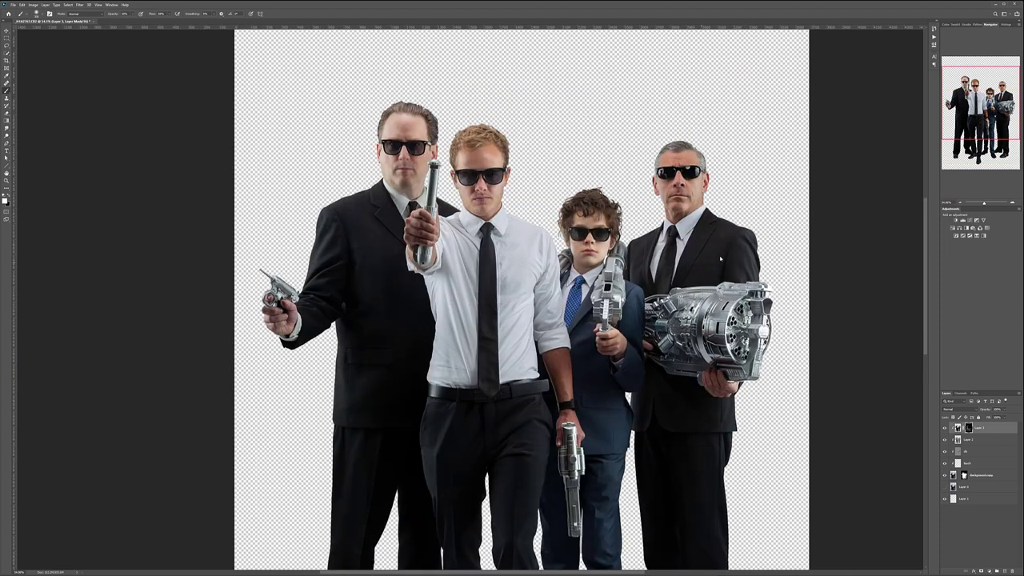
pyautogui.hotkey('ctrl', '-')
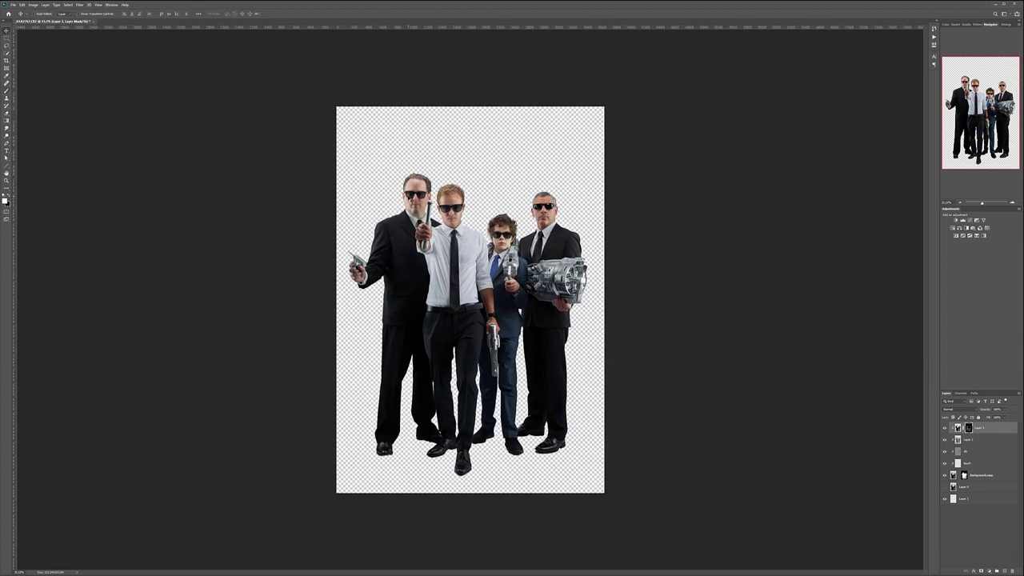
pyautogui.scroll(5, 392, 184)
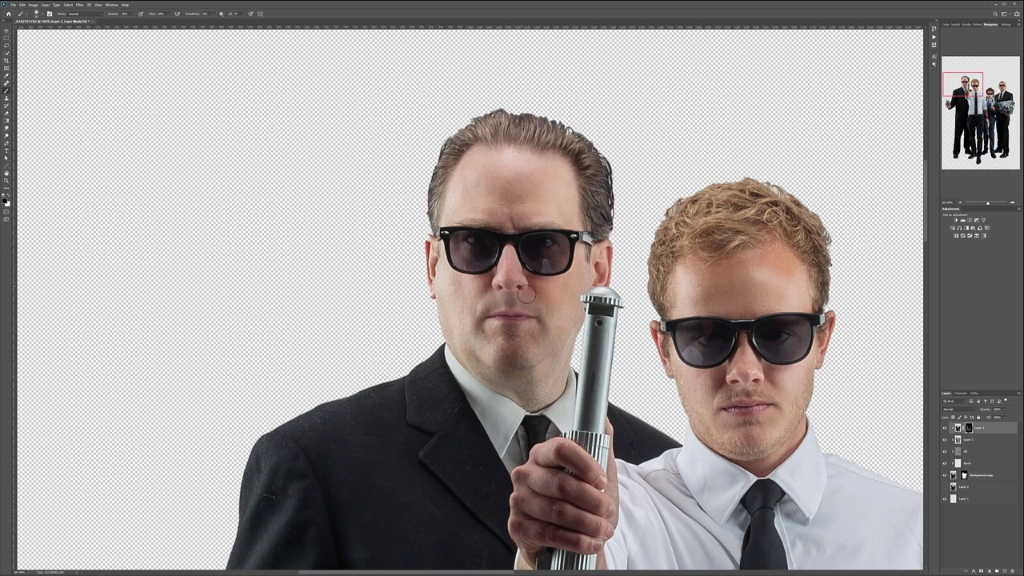
pyautogui.hotkey('ctrl', '0')
pyautogui.press('v')
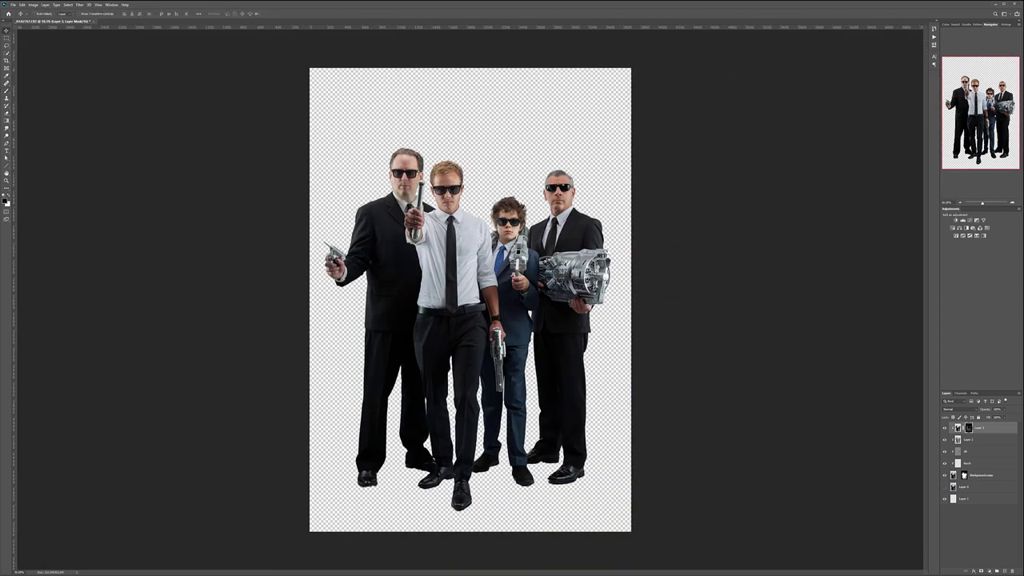
# Place the subway tunnel photo and scale it up to fill the whole canvas.
pyautogui.moveTo(800, 448); pyautogui.dragTo(407, 258)
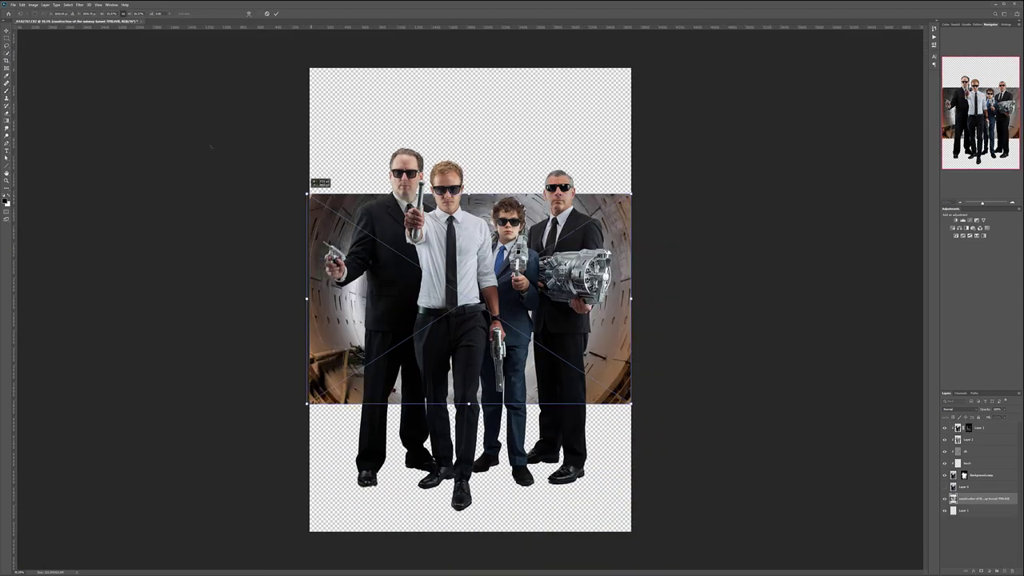
pyautogui.moveTo(553, 353); pyautogui.dragTo(627, 278)
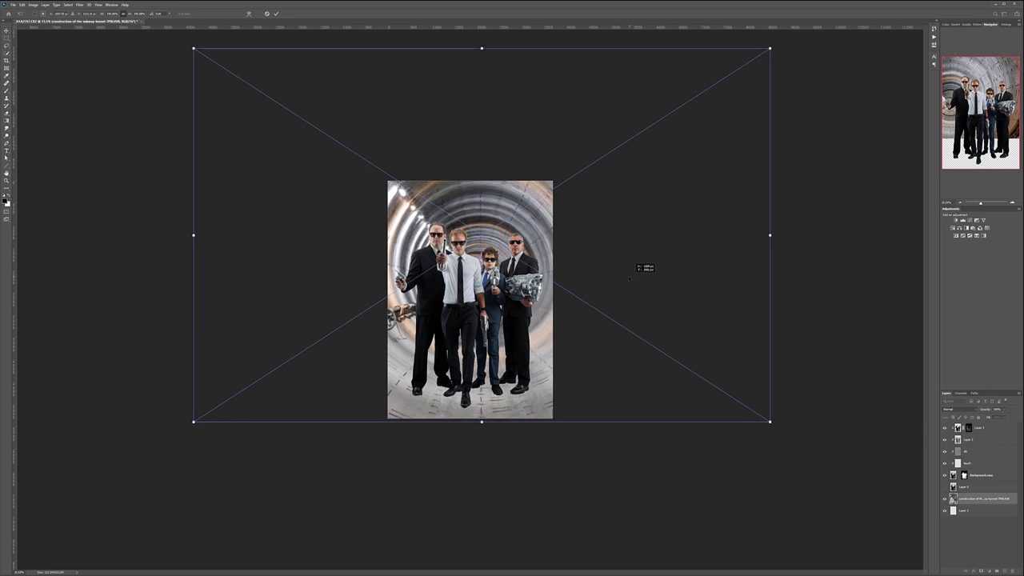
pyautogui.press('Return')
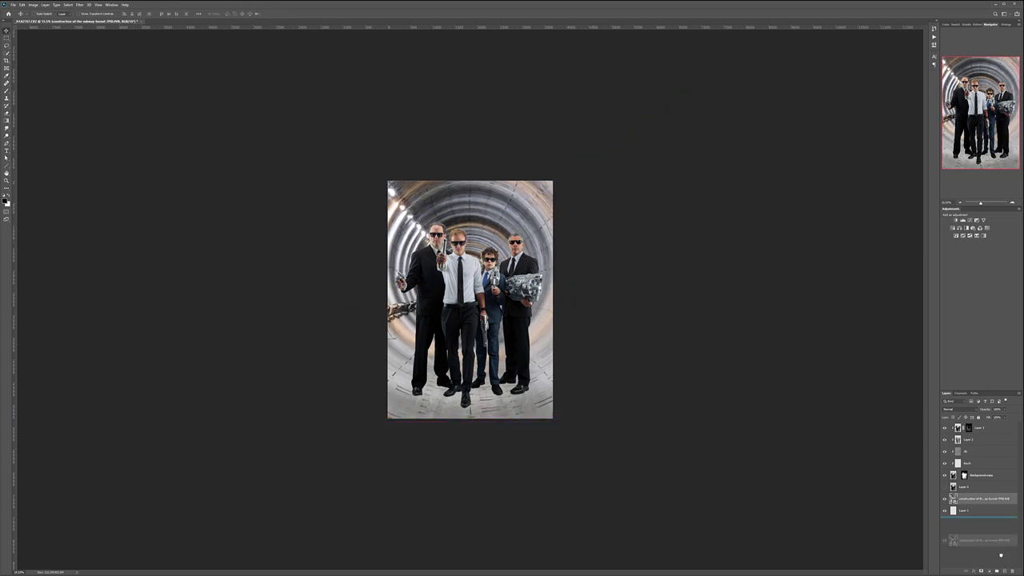
# Duplicate the tunnel, flip the copy horizontally, mask out its bright right-side streaks, and add an empty layer.
pyautogui.hotkey('ctrl', 'j')
pyautogui.click(23, 5)
pyautogui.click(114, 225)
pyautogui.click(981, 571)
pyautogui.press('b')
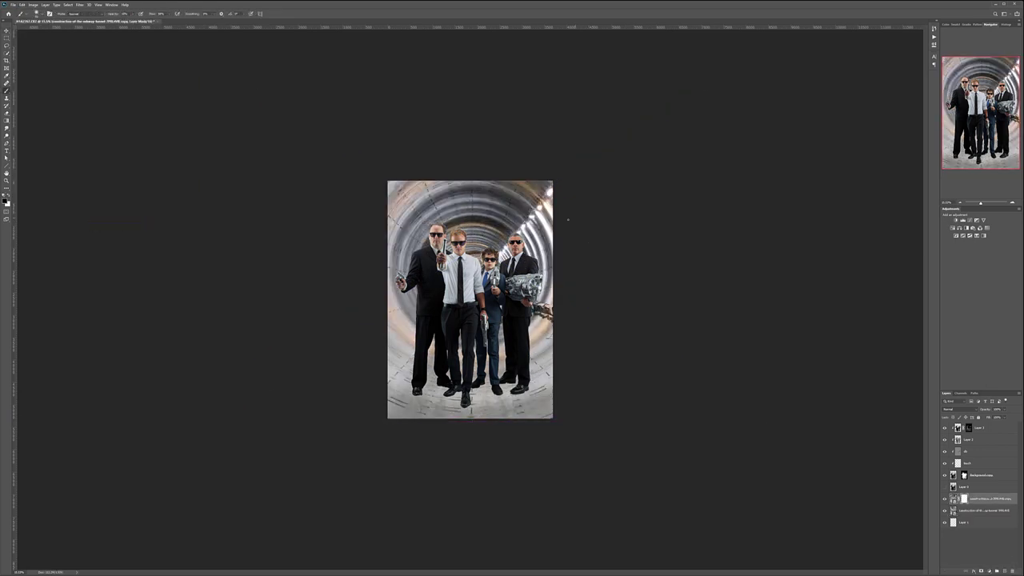
pyautogui.moveTo(532, 196)
pyautogui.mouseDown()
pyautogui.moveTo(512, 256)
pyautogui.moveTo(516, 317)
pyautogui.mouseUp()
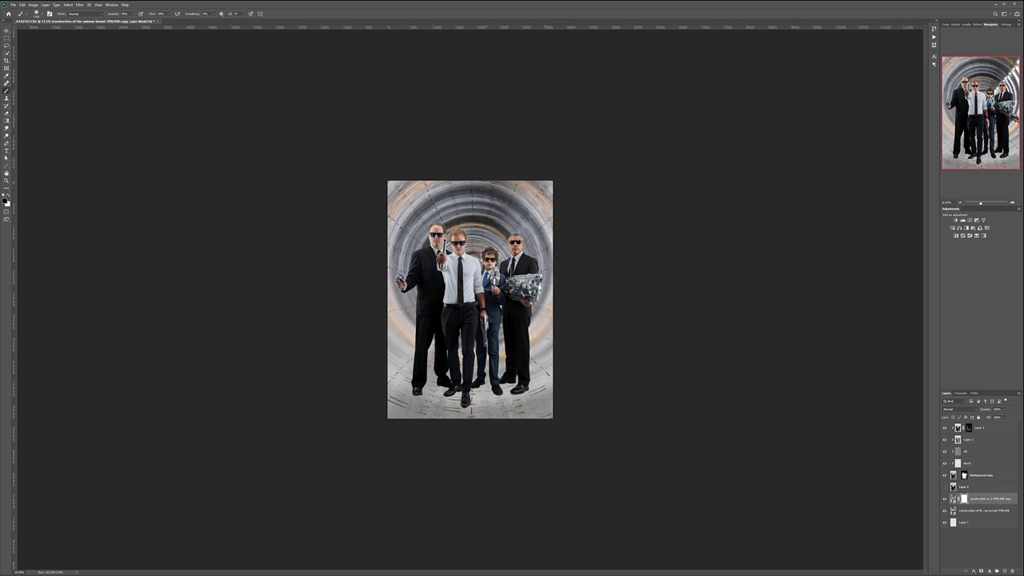
pyautogui.hotkey('ctrl', 'shift', 'alt', 'n')
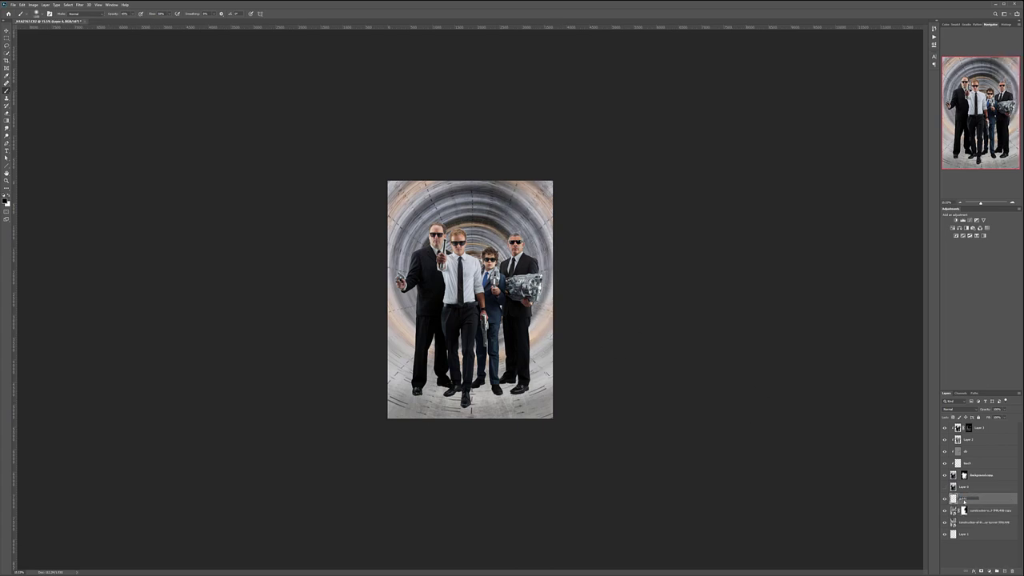
# Label the 'in shadow' layer red, set it to Multiply, and paint soft shadows under the shoes.
pyautogui.rightClick(984, 499)
pyautogui.click(1004, 448)
pyautogui.click(956, 408)
pyautogui.click(956, 436)
pyautogui.scroll(3, 431, 393)
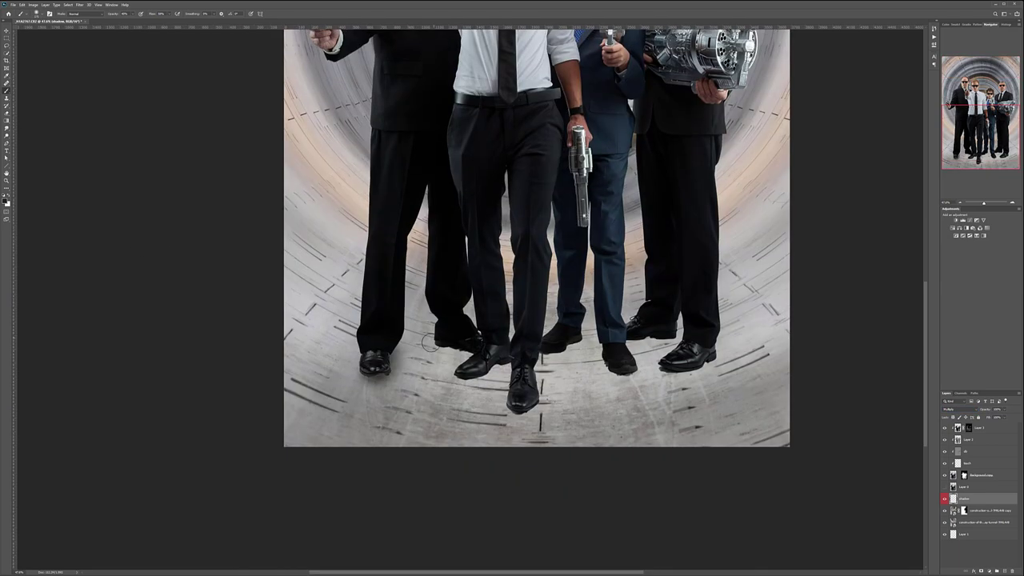
pyautogui.moveTo(572, 344)
pyautogui.mouseDown()
pyautogui.moveTo(608, 356)
pyautogui.moveTo(664, 340)
pyautogui.moveTo(696, 364)
pyautogui.mouseUp()
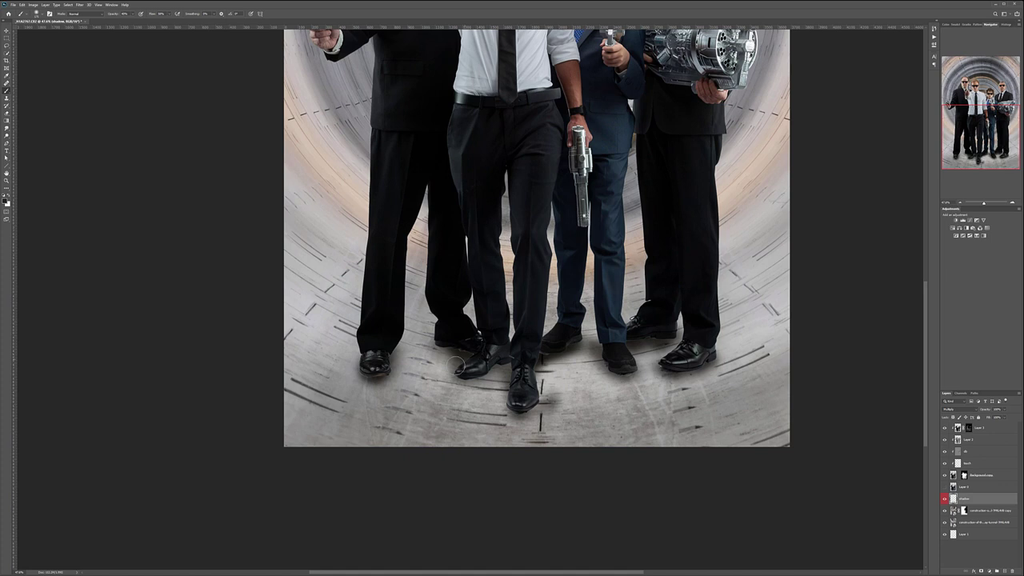
pyautogui.scroll(-3, 592, 346)
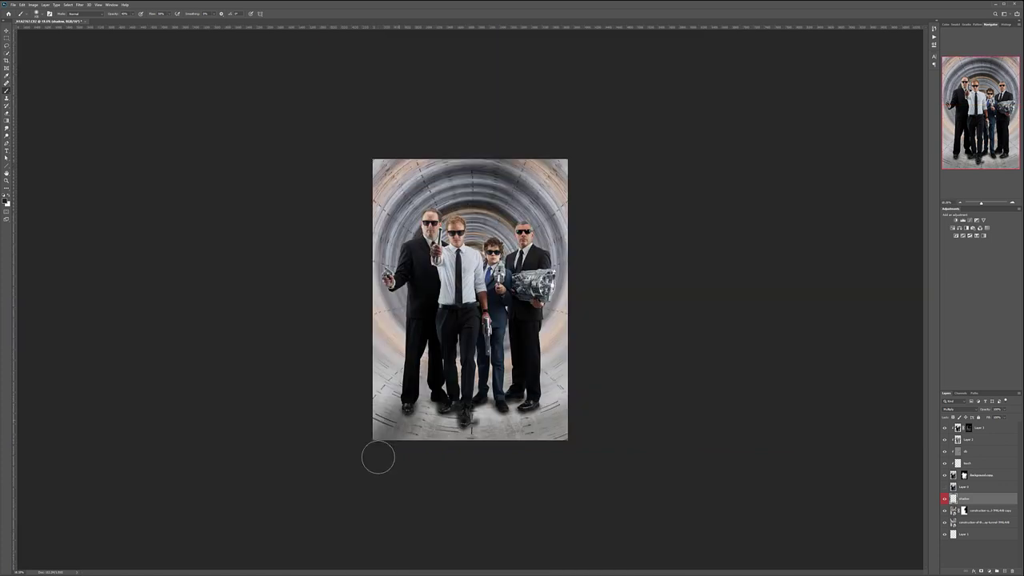
pyautogui.moveTo(392, 420); pyautogui.dragTo(563, 416)
pyautogui.moveTo(344, 428); pyautogui.dragTo(564, 416)
# Add another top layer set to Multiply and paint shadow under the right-centre shoe.
pyautogui.hotkey('alt', '.')
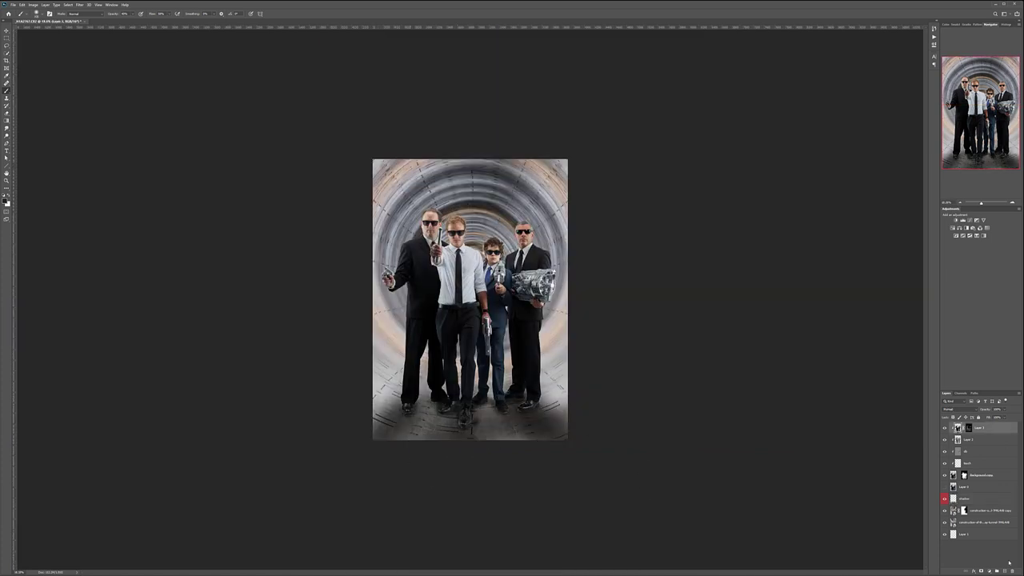
pyautogui.click(1006, 569)
pyautogui.click(957, 409)
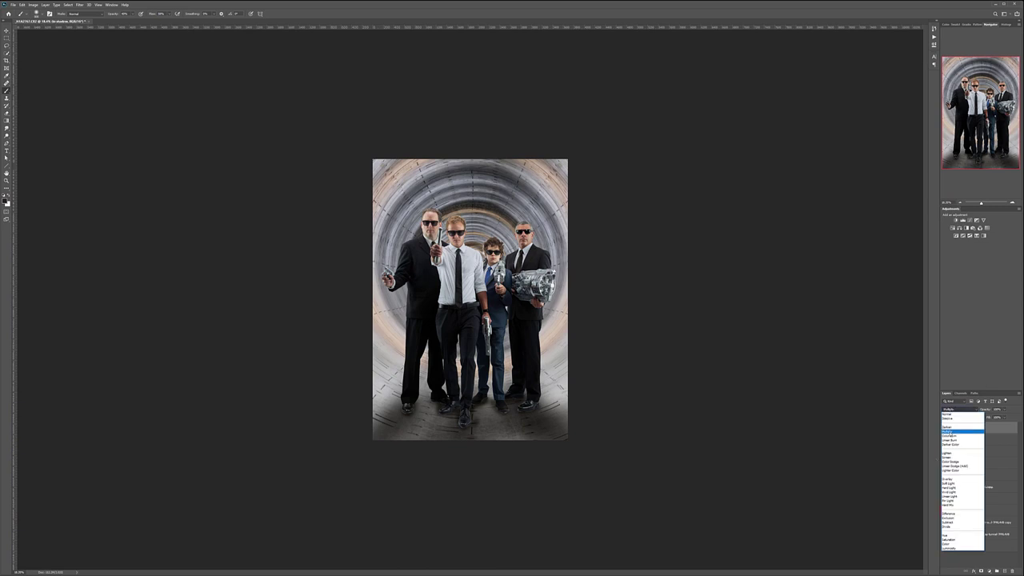
pyautogui.scroll(3, 438, 387)
pyautogui.scroll(2, 439, 387)
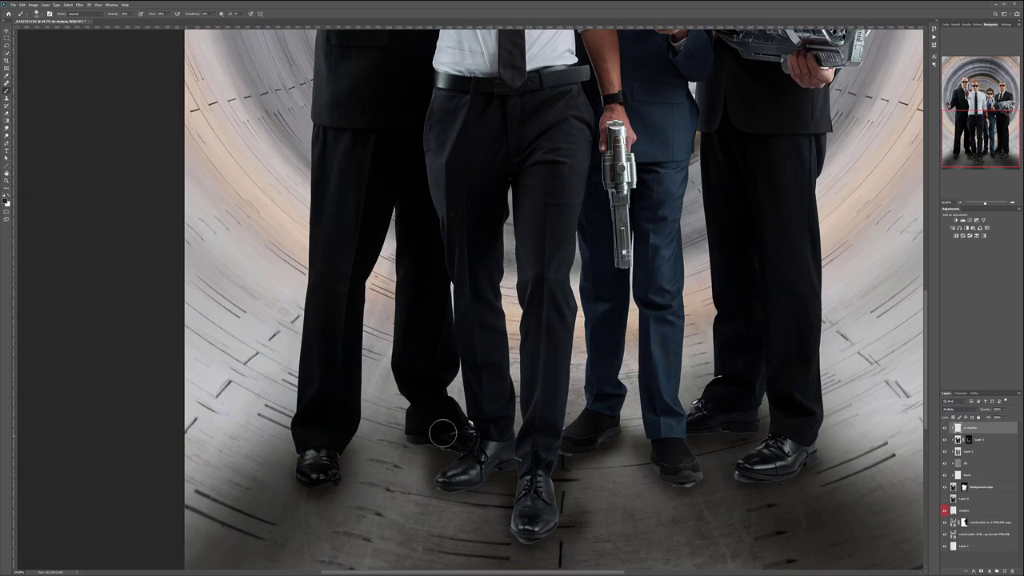
pyautogui.moveTo(676, 484); pyautogui.dragTo(702, 441)
# With a smaller brush on the Background copy mask, paint out light fringes under the shoe toe and sole.
pyautogui.click(984, 486)
pyautogui.scroll(5, 736, 485)
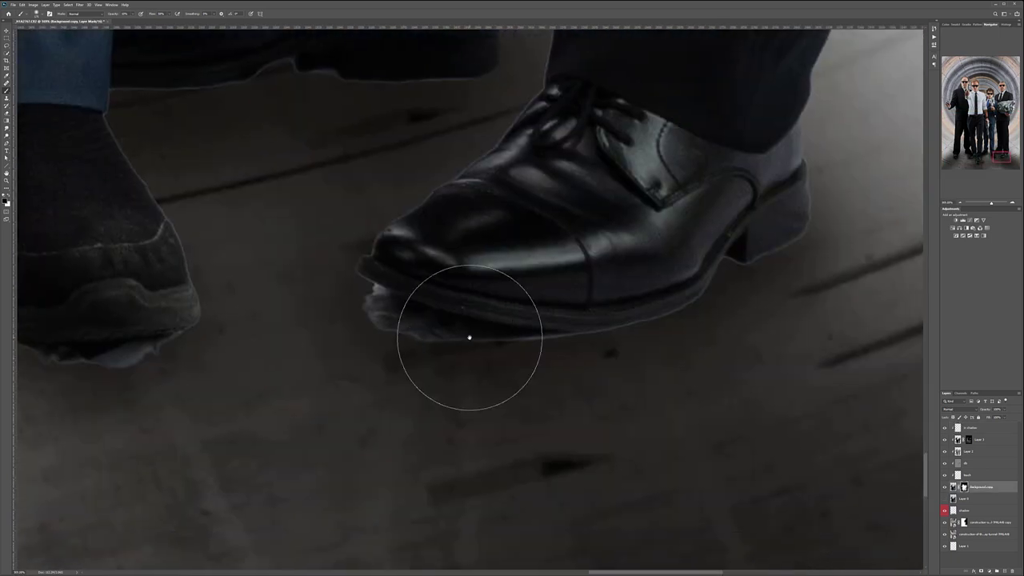
pyautogui.press('[')
pyautogui.press('[')
pyautogui.moveTo(379, 318)
pyautogui.mouseDown()
pyautogui.moveTo(353, 308)
pyautogui.moveTo(452, 332)
pyautogui.moveTo(681, 326)
pyautogui.mouseUp()
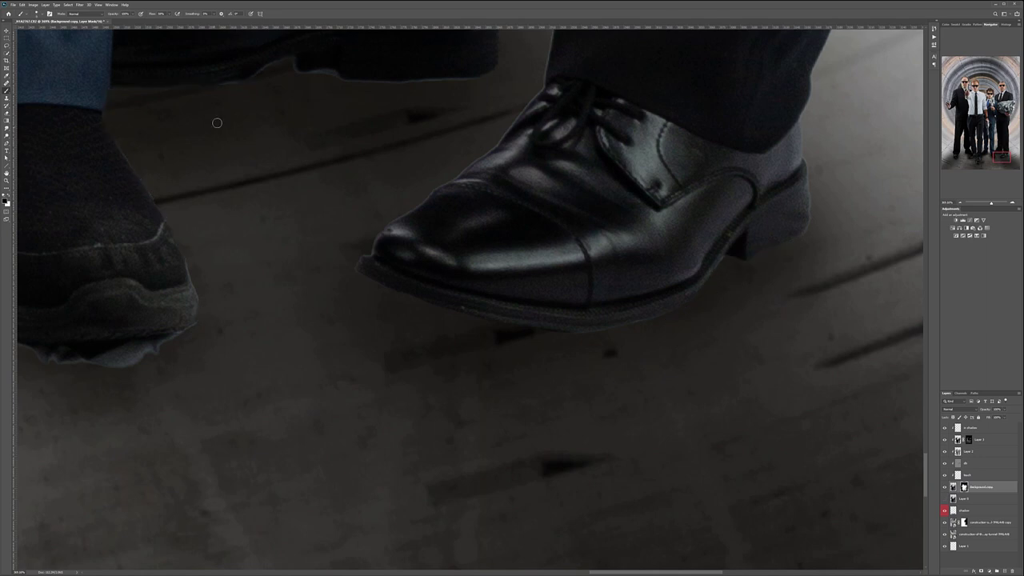
pyautogui.hscroll(-5, 496, 303)
pyautogui.moveTo(672, 316); pyautogui.dragTo(597, 318)
# Inspect the remaining shoe edges across the figures, then go to the shadow layer.
pyautogui.scroll(5, 597, 317)
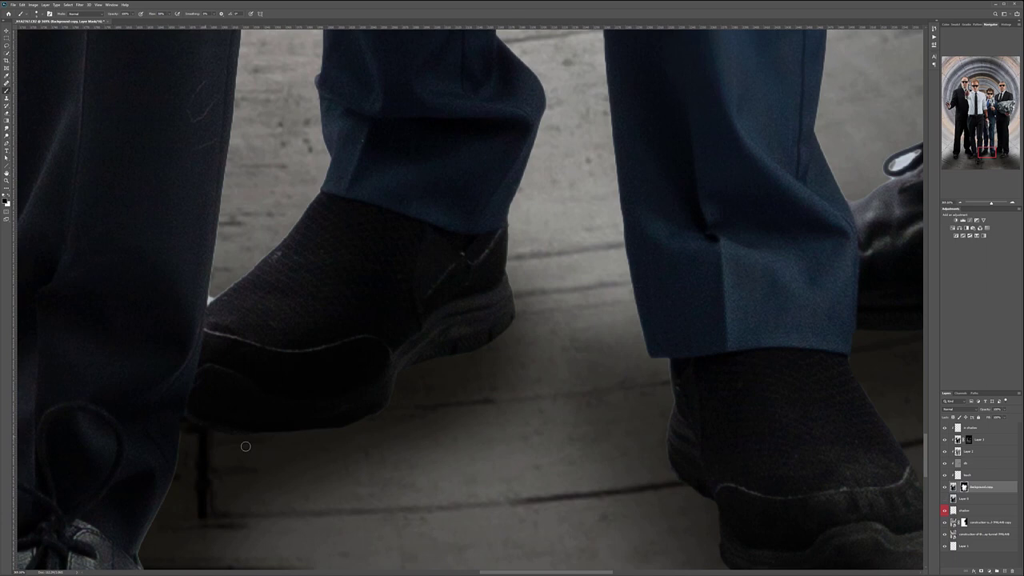
pyautogui.scroll(-4, 245, 446)
pyautogui.hscroll(-2, 246, 446)
pyautogui.scroll(-2, 454, 378)
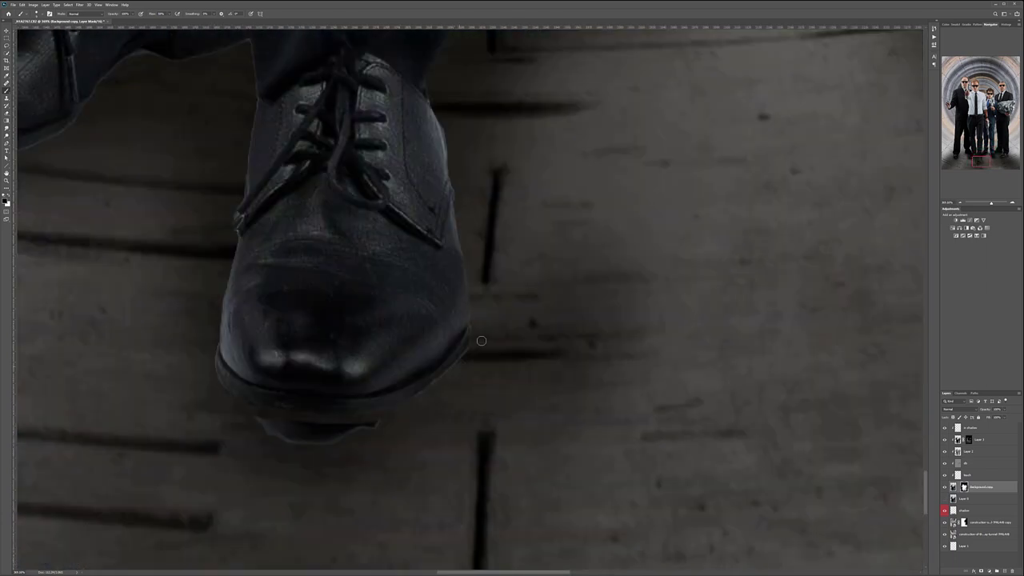
pyautogui.scroll(3, 682, 297)
pyautogui.hscroll(-4, 683, 298)
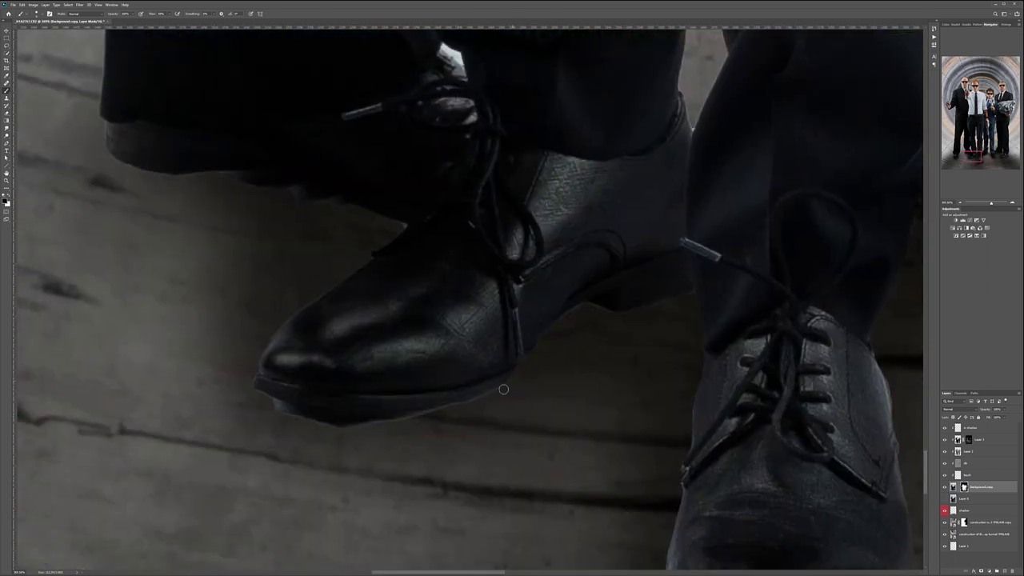
pyautogui.hscroll(-4, 366, 296)
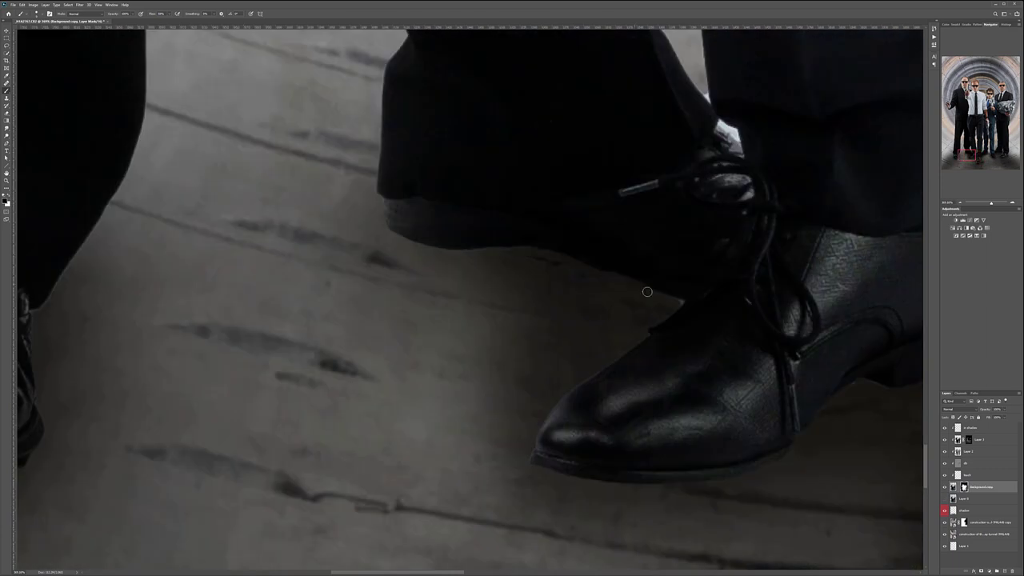
pyautogui.hscroll(-5, 491, 240)
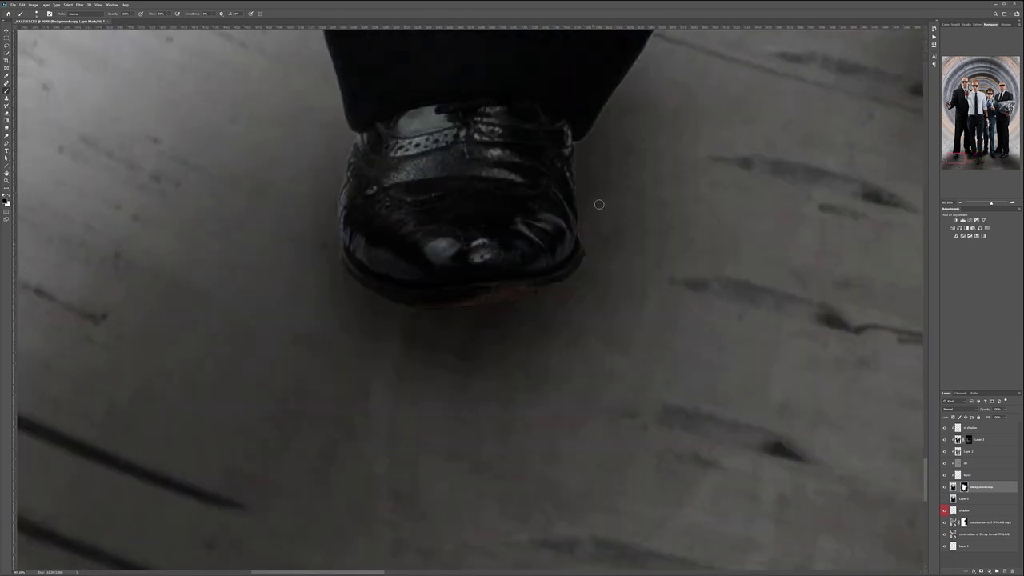
pyautogui.scroll(-3, 585, 145)
pyautogui.scroll(1, 585, 145)
pyautogui.hotkey('alt', '[')
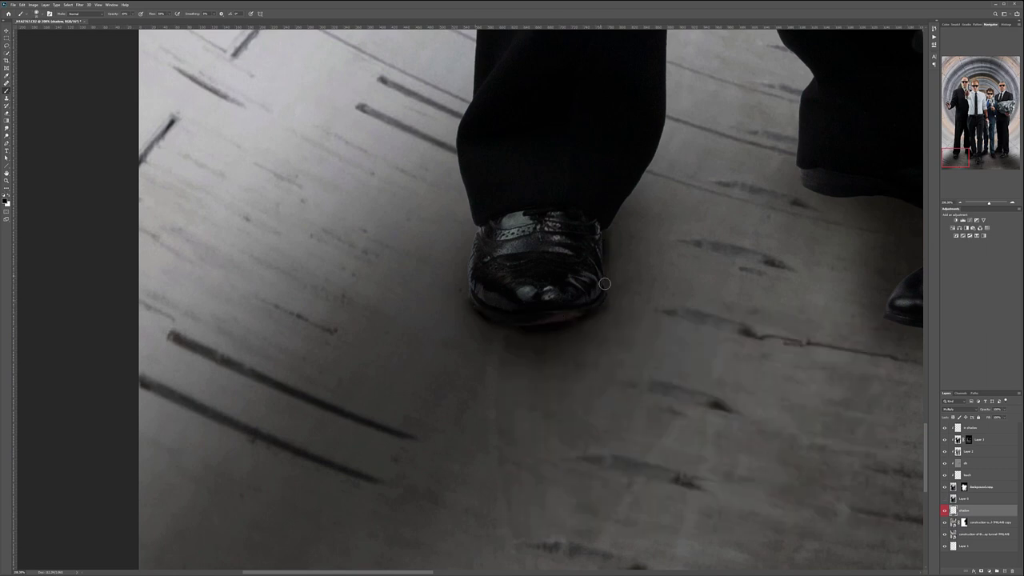
# Brush soft black contact shadows around and beneath every agent's shoes on the shadow layer.
pyautogui.hscroll(5, 461, 243)
pyautogui.moveTo(509, 258)
pyautogui.mouseDown()
pyautogui.moveTo(608, 290)
pyautogui.moveTo(605, 391)
pyautogui.mouseUp()
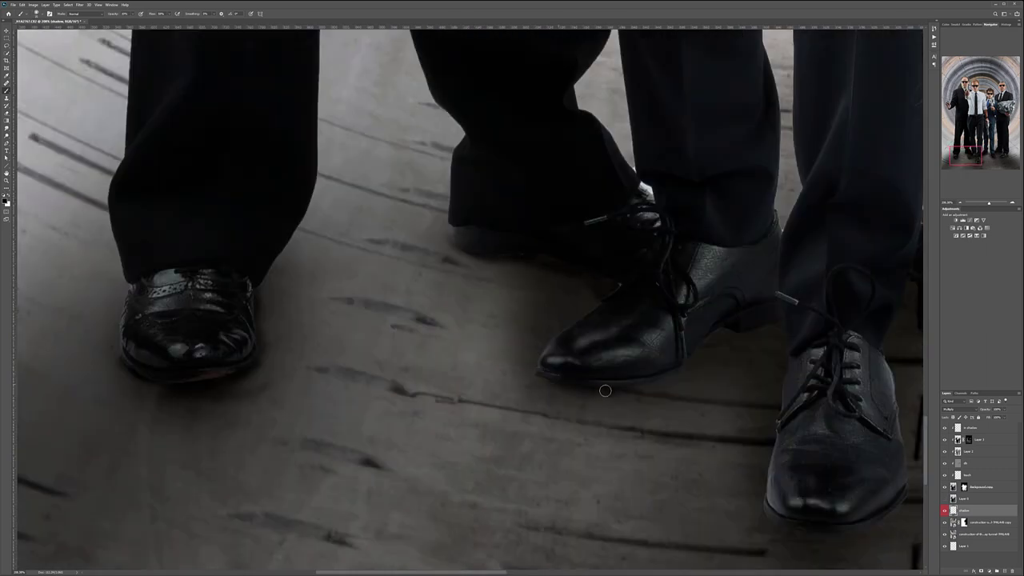
pyautogui.scroll(-3, 667, 393)
pyautogui.hscroll(3, 680, 355)
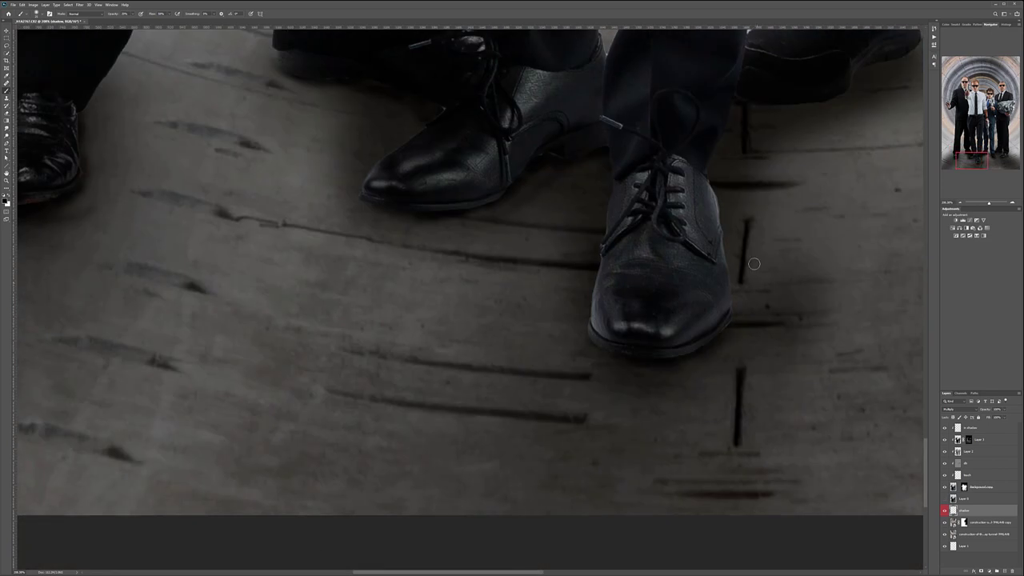
pyautogui.scroll(2, 753, 264)
pyautogui.hscroll(5, 503, 209)
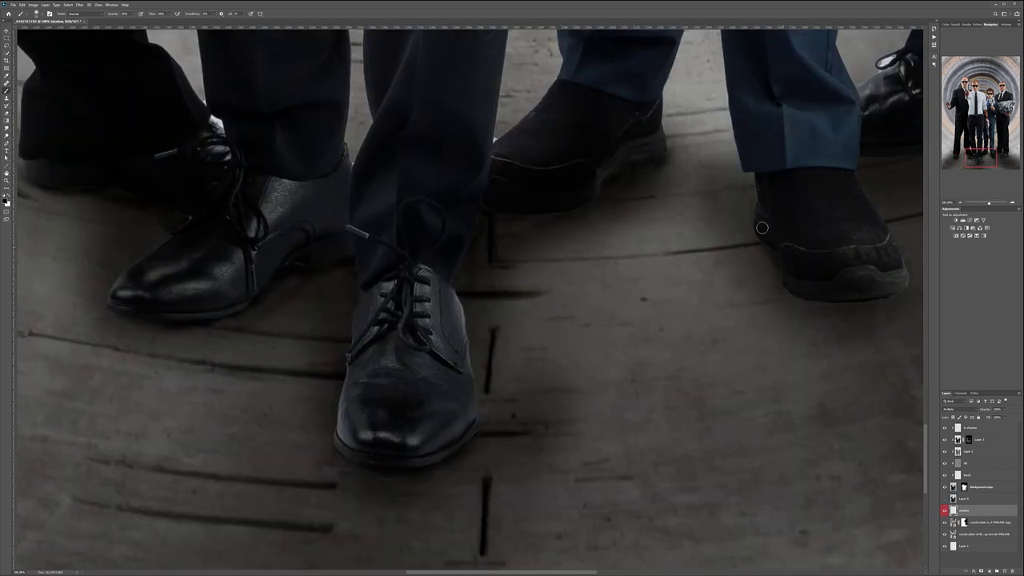
pyautogui.hscroll(7, 762, 228)
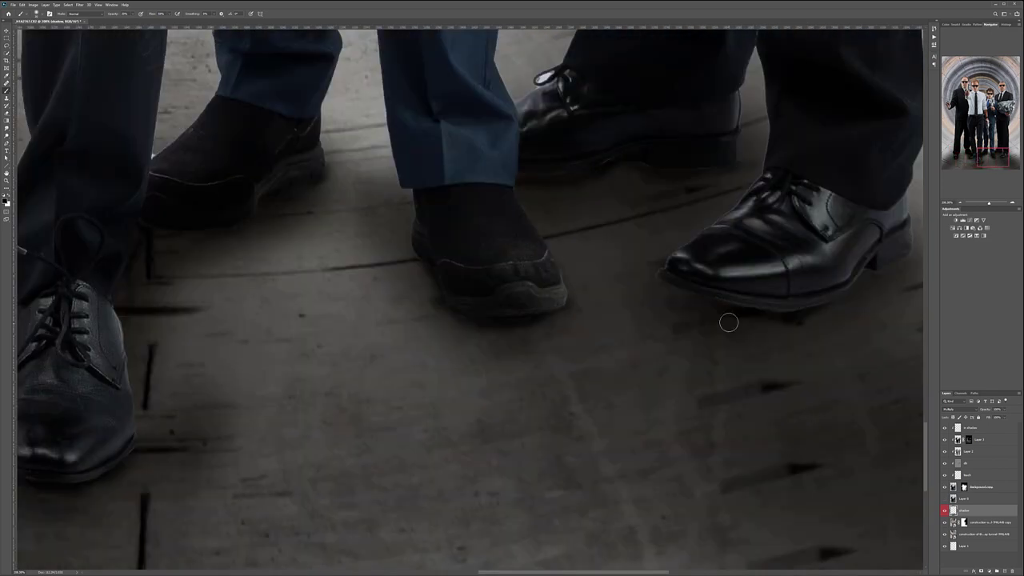
pyautogui.scroll(-5, 845, 284)
pyautogui.scroll(-3, 541, 257)
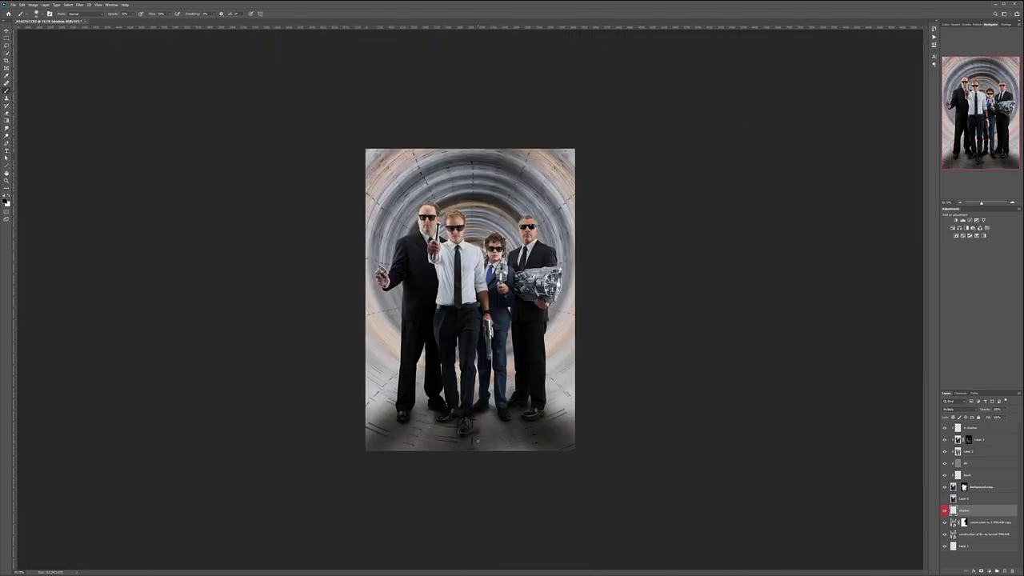
pyautogui.moveTo(396, 418)
pyautogui.mouseDown()
pyautogui.moveTo(528, 424)
pyautogui.moveTo(428, 409)
pyautogui.moveTo(453, 465)
pyautogui.mouseUp()
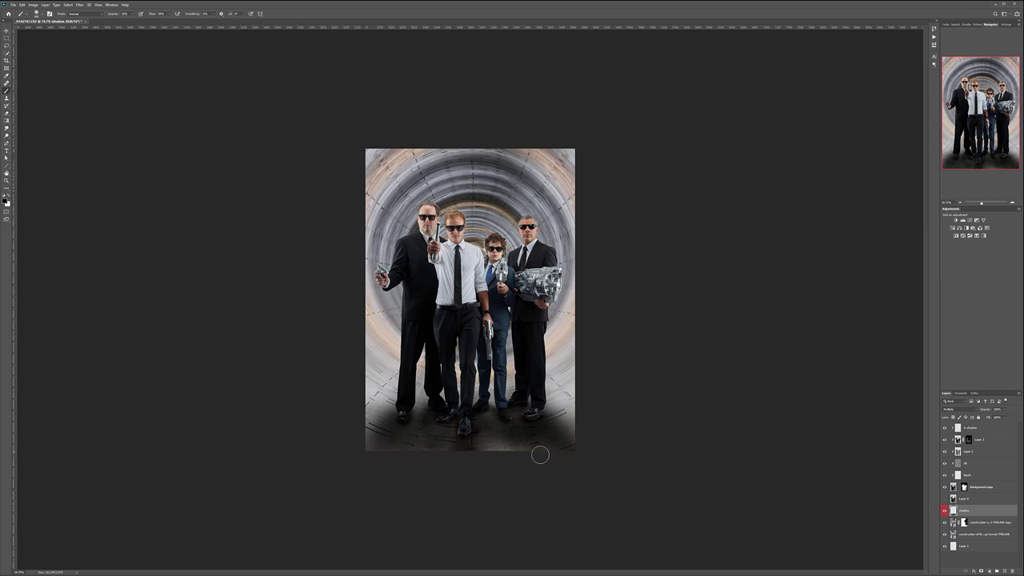
pyautogui.scroll(-1, 752, 455)
# On a new top layer, fill the expanded figure selection with white, then deselect.
pyautogui.hotkey('ctrl', 'shift', 'alt', 'n')
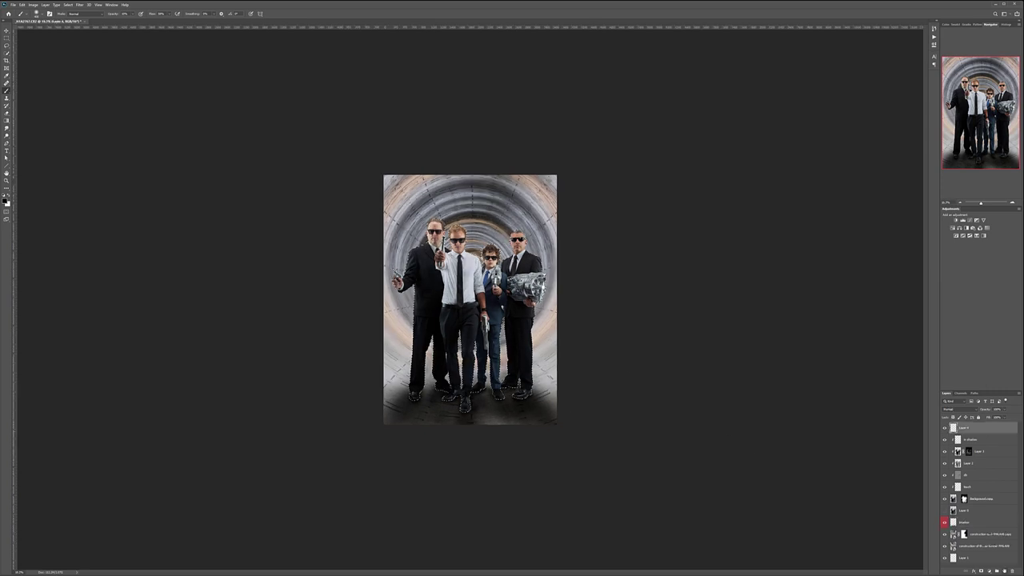
pyautogui.hotkey('alt', 'BackSpace')
pyautogui.click(68, 4)
pyautogui.click(80, 84)
pyautogui.click(132, 100)
pyautogui.press('Return')
pyautogui.hotkey('ctrl', '0')
pyautogui.hotkey('ctrl', 'd')
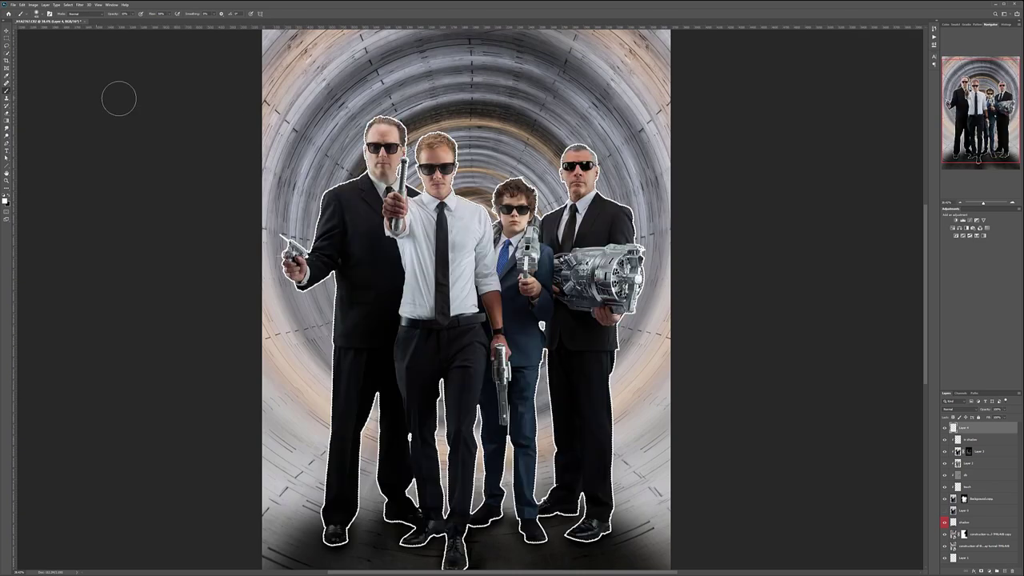
# Gaussian-blur the white silhouette into a soft halo and add a layer mask to it.
pyautogui.click(80, 4)
pyautogui.click(104, 112)
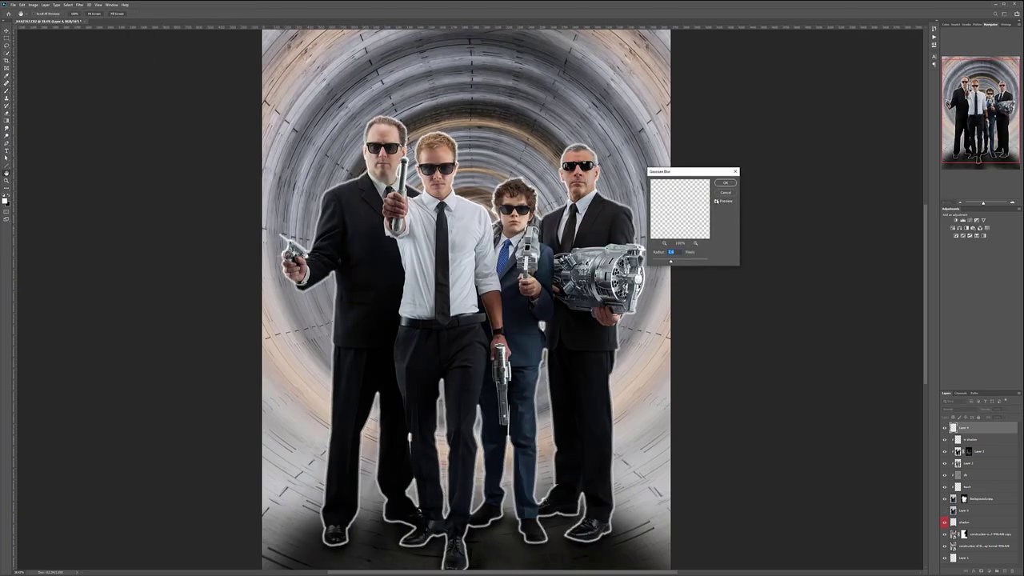
pyautogui.press('Return')
pyautogui.click(969, 487)
pyautogui.click(968, 427)
pyautogui.click(970, 570)
pyautogui.press('b')
pyautogui.hotkey('ctrl', '-')
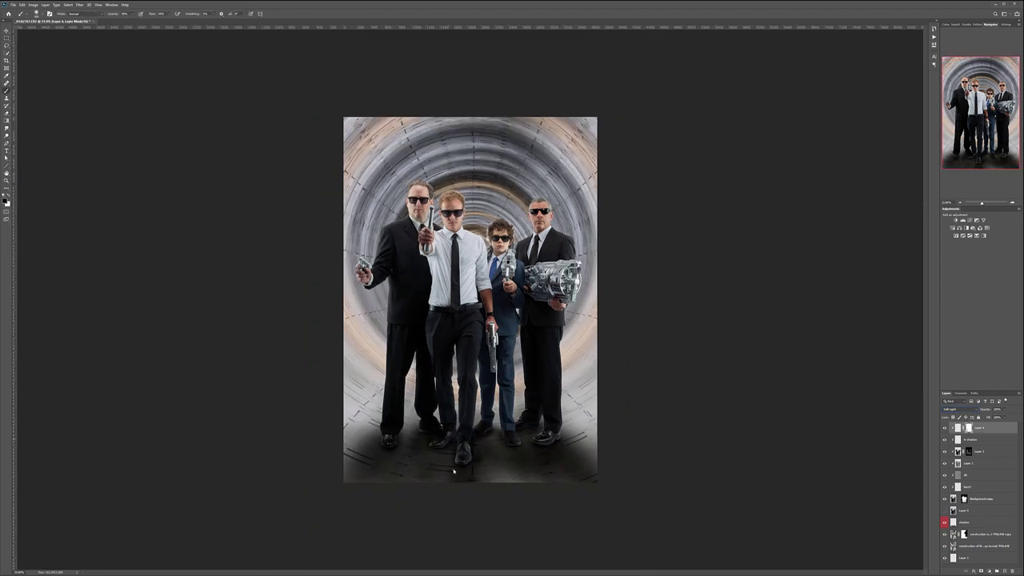
# On a new layer, paint cyan and white radial streaks around the tunnel centre.
pyautogui.click(992, 534)
pyautogui.hotkey('ctrl', 'shift', 'alt', 'n')
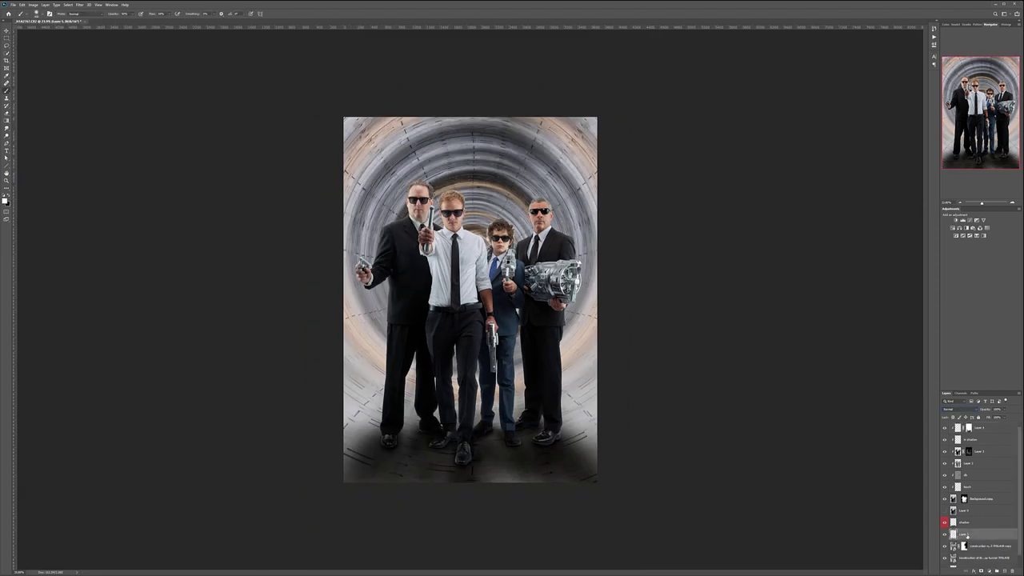
pyautogui.moveTo(476, 272)
pyautogui.mouseDown()
pyautogui.moveTo(496, 216)
pyautogui.moveTo(436, 233)
pyautogui.moveTo(490, 216)
pyautogui.moveTo(363, 148)
pyautogui.mouseUp()
pyautogui.click(6, 200)
pyautogui.click(226, 235)
pyautogui.click(276, 196)
pyautogui.press('x')
pyautogui.moveTo(480, 232); pyautogui.dragTo(375, 168)
pyautogui.moveTo(472, 192); pyautogui.dragTo(438, 124)
# Blur the streaks and blend the layer as Soft Light.
pyautogui.click(79, 4)
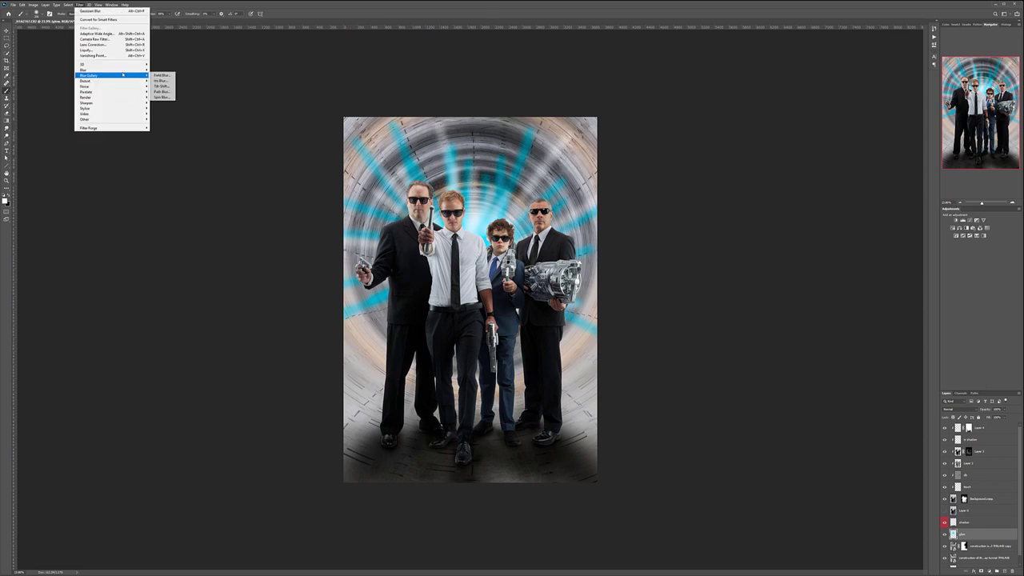
pyautogui.click(168, 91)
pyautogui.press('Return')
pyautogui.click(963, 409)
pyautogui.click(948, 483)
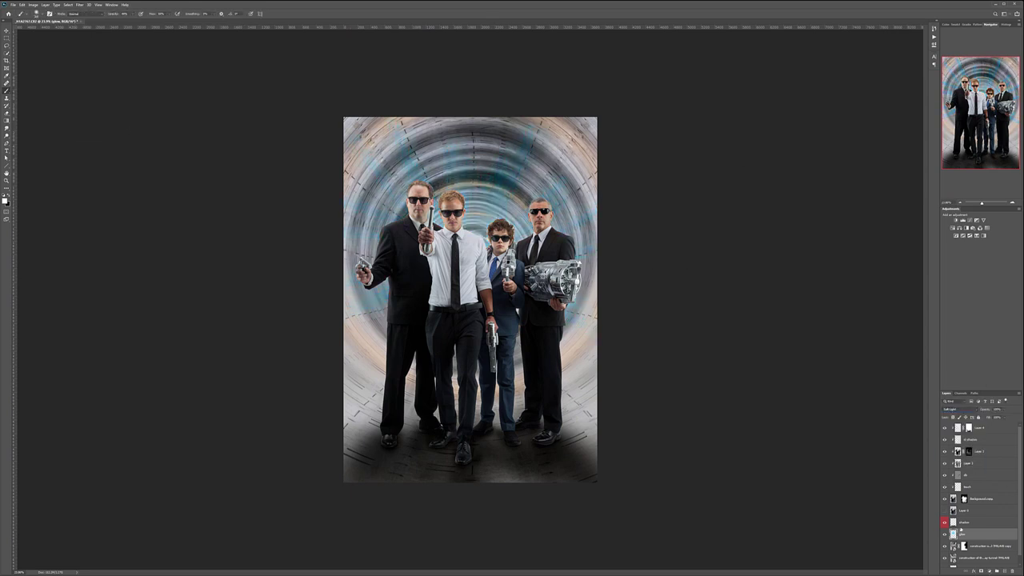
# Paint soft white light behind the heads on a new layer placed below the glow layer.
pyautogui.hotkey('ctrl', 'shift', 'alt', 'n')
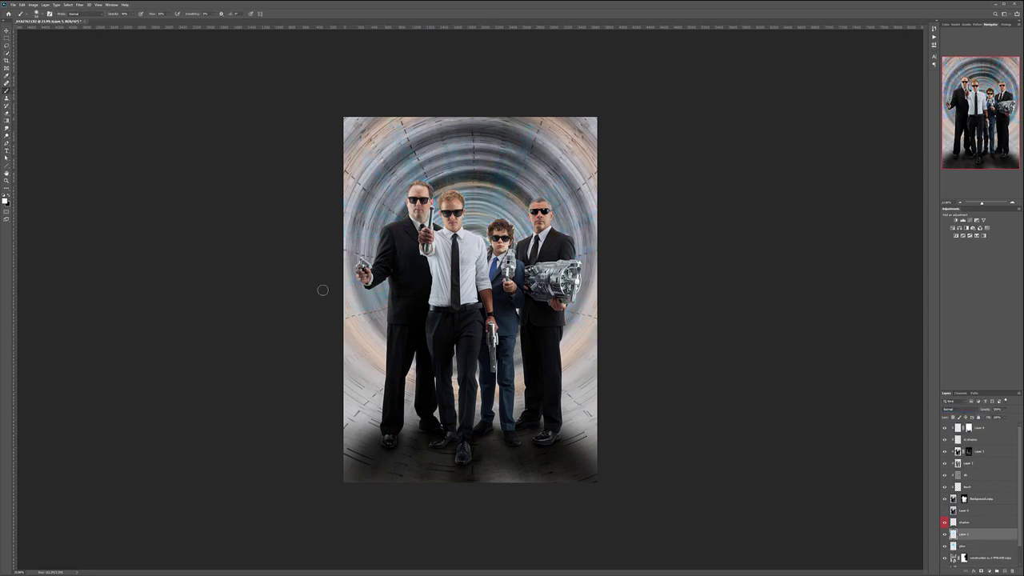
pyautogui.moveTo(457, 248); pyautogui.dragTo(416, 270)
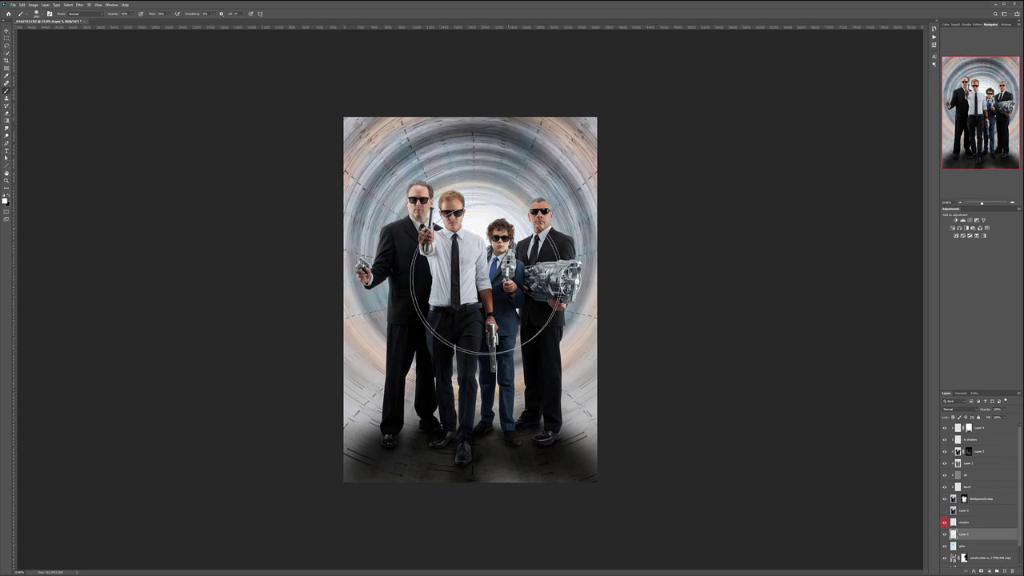
pyautogui.moveTo(972, 534); pyautogui.dragTo(986, 552)
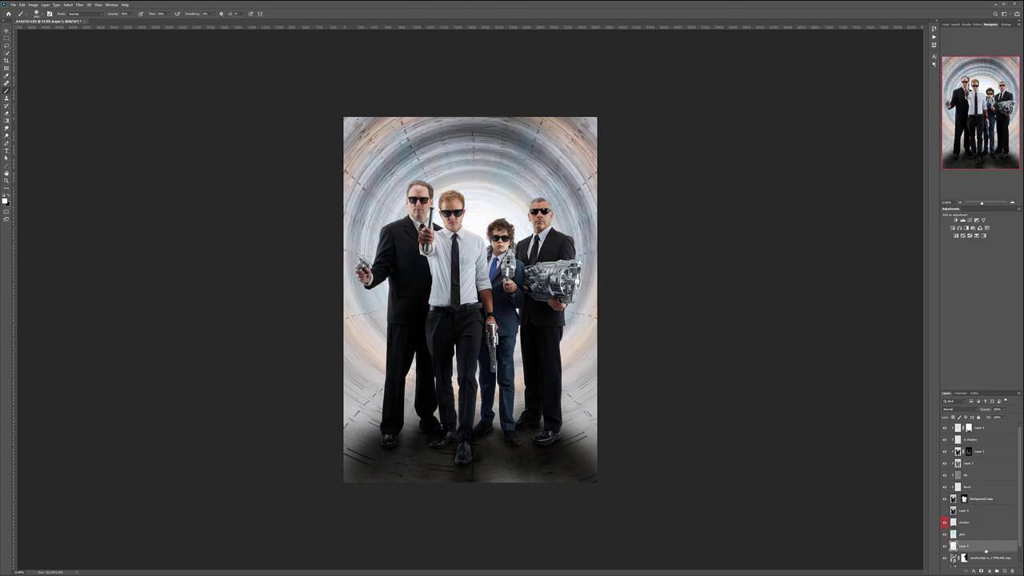
pyautogui.keyDown('ctrl'); pyautogui.click(964, 498); pyautogui.keyUp('ctrl')
# Fill the agents' silhouette white on a new layer, then delete a contracted interior to leave an outline.
pyautogui.click(980, 427)
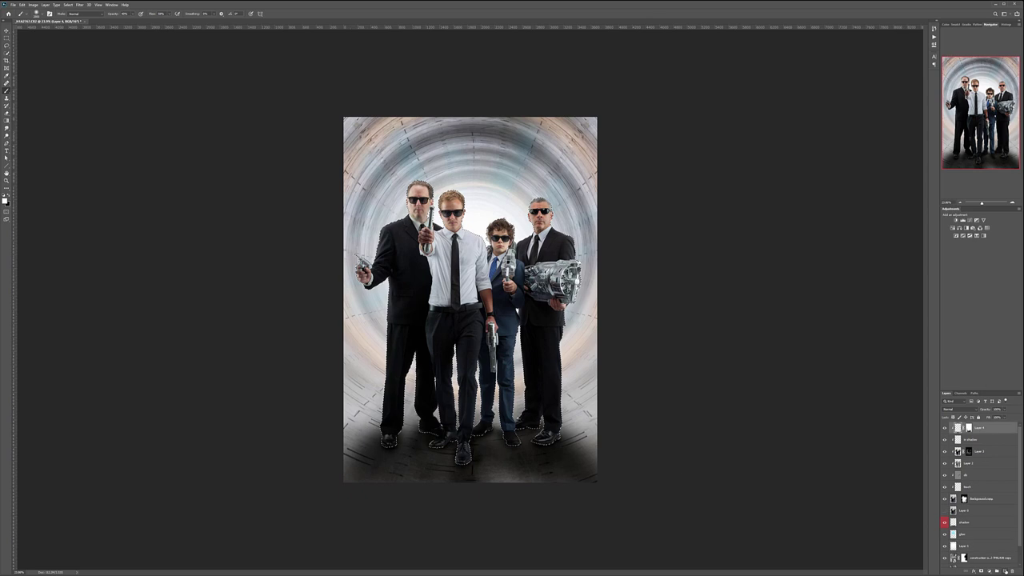
pyautogui.hotkey('ctrl', 'shift', 'alt', 'n')
pyautogui.hotkey('alt', 'BackSpace')
pyautogui.click(68, 5)
pyautogui.click(137, 104)
pyautogui.press('Return')
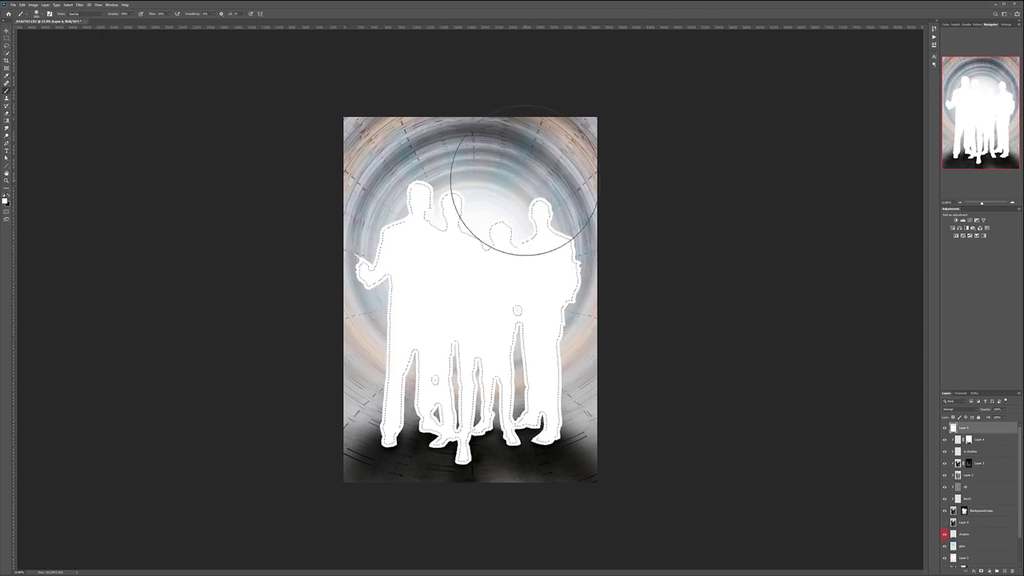
pyautogui.press('Delete')
pyautogui.hotkey('ctrl', 'd')
pyautogui.press('m')
# Gaussian-blur the outline into a soft glow, set it to Soft Light, and mask it away at the feet.
pyautogui.click(79, 5)
pyautogui.click(160, 77)
pyautogui.moveTo(676, 261); pyautogui.dragTo(679, 261)
pyautogui.press('Return')
pyautogui.click(950, 408)
pyautogui.click(956, 460)
pyautogui.press('b')
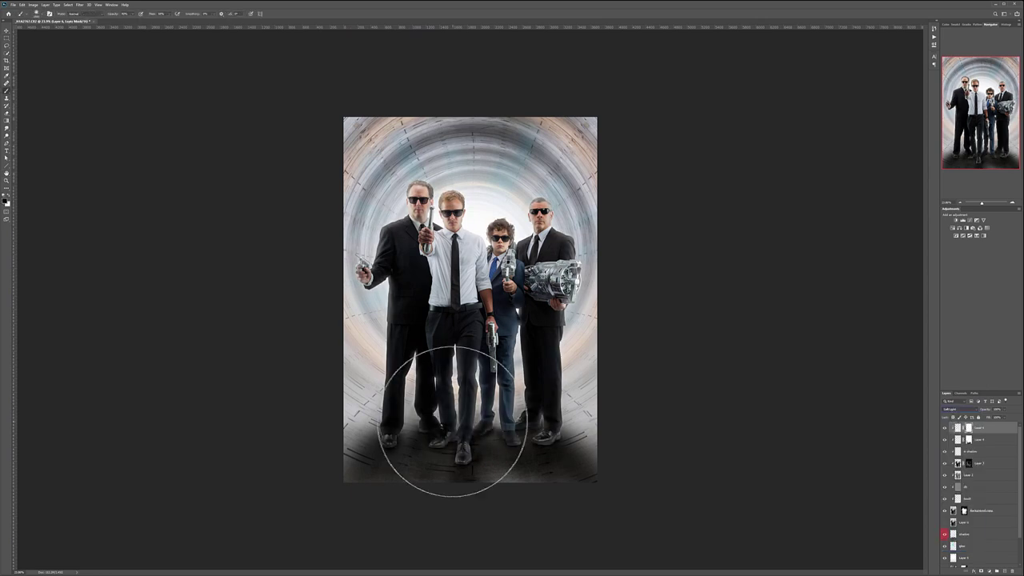
pyautogui.moveTo(392, 436); pyautogui.dragTo(544, 427)
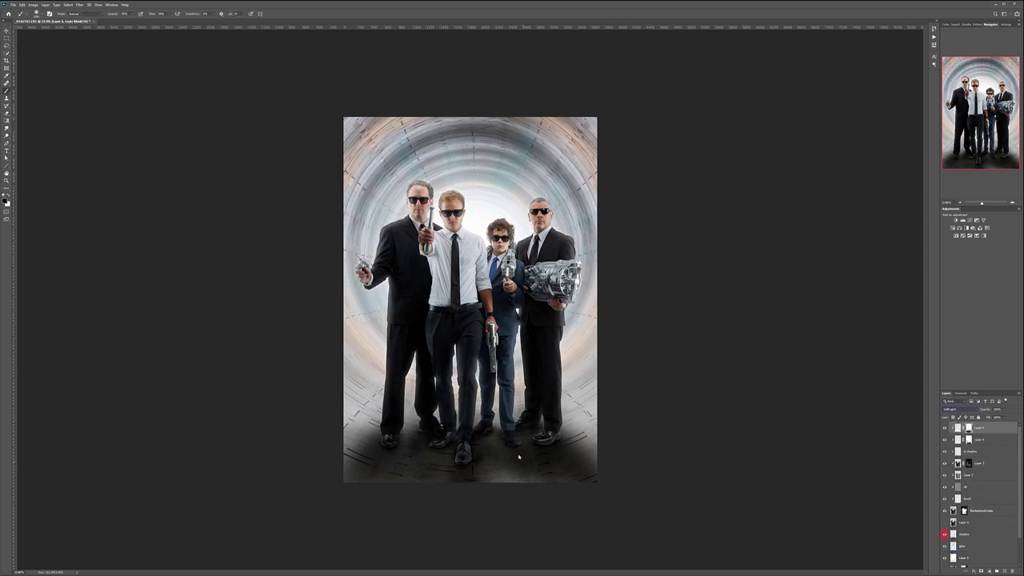
pyautogui.hotkey('ctrl', 'alt', 'shift', 'e')
# Gaussian-blur the stamped merged layer, mask it off the agents, and blend it as Lighten.
pyautogui.click(79, 5)
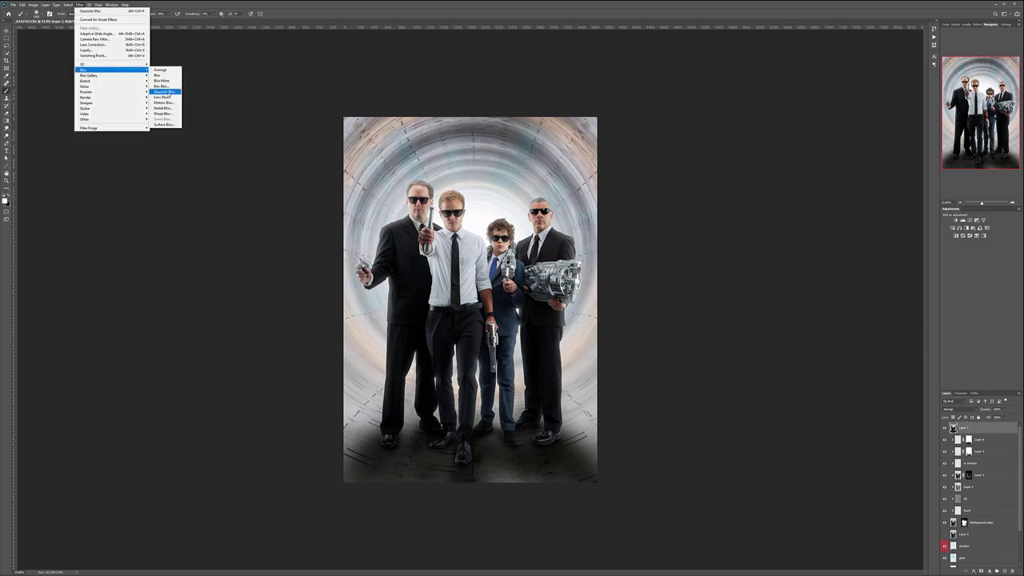
pyautogui.click(159, 94)
pyautogui.click(726, 183)
pyautogui.keyDown('alt'); pyautogui.click(973, 571); pyautogui.keyUp('alt')
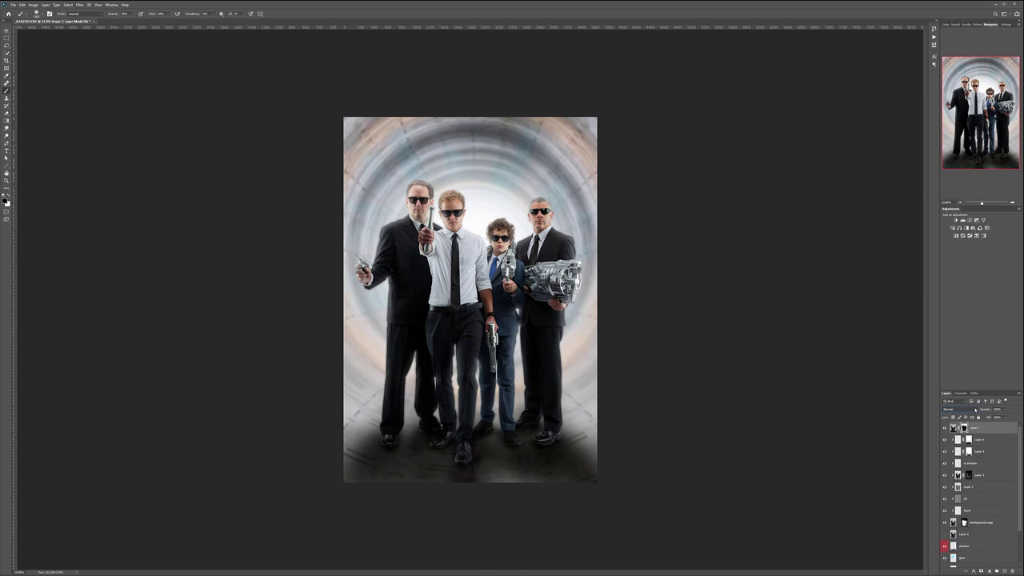
pyautogui.click(968, 410)
pyautogui.click(964, 464)
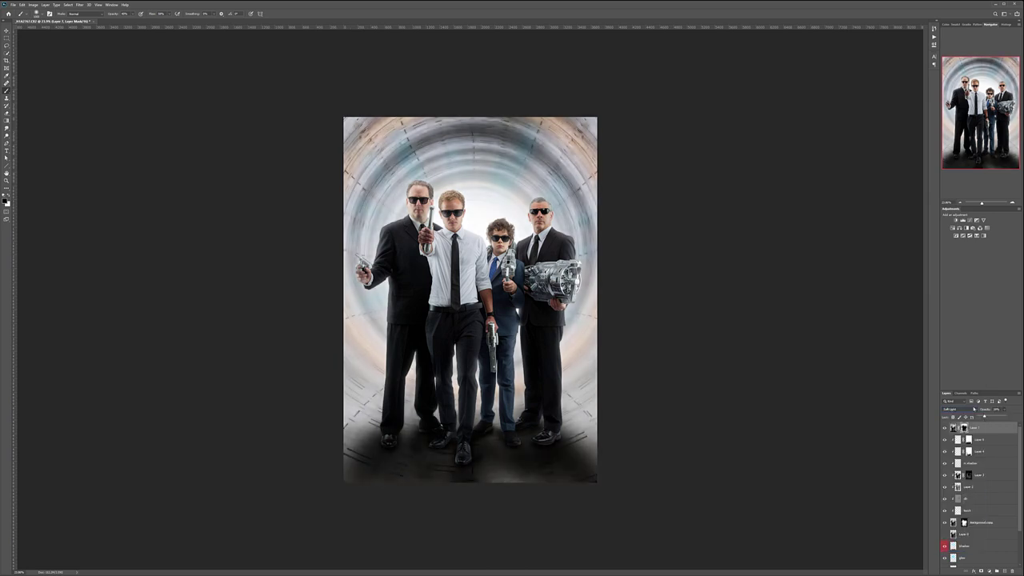
pyautogui.click(968, 410)
pyautogui.click(964, 438)
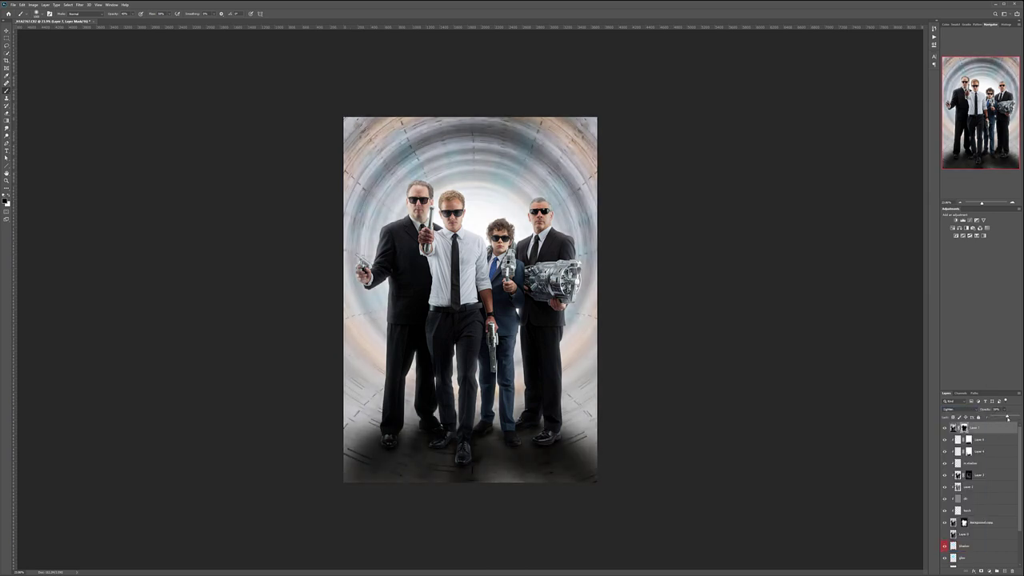
# Fill the mask black inside a slightly contracted selection of the agents.
pyautogui.keyDown('ctrl'); pyautogui.click(972, 498); pyautogui.keyUp('ctrl')
pyautogui.click(67, 5)
pyautogui.click(132, 103)
pyautogui.press('Escape')
pyautogui.click(68, 5)
pyautogui.click(132, 103)
pyautogui.hotkey('alt', 'BackSpace')
pyautogui.press('m')
pyautogui.hotkey('ctrl', 'd')
pyautogui.scroll(5, 426, 219)
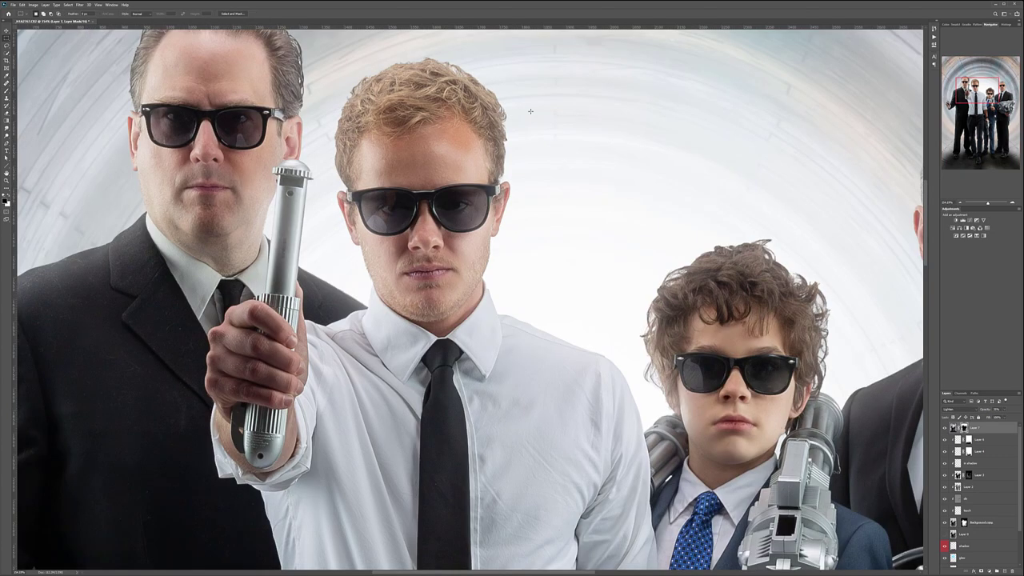
pyautogui.scroll(-1, 553, 272)
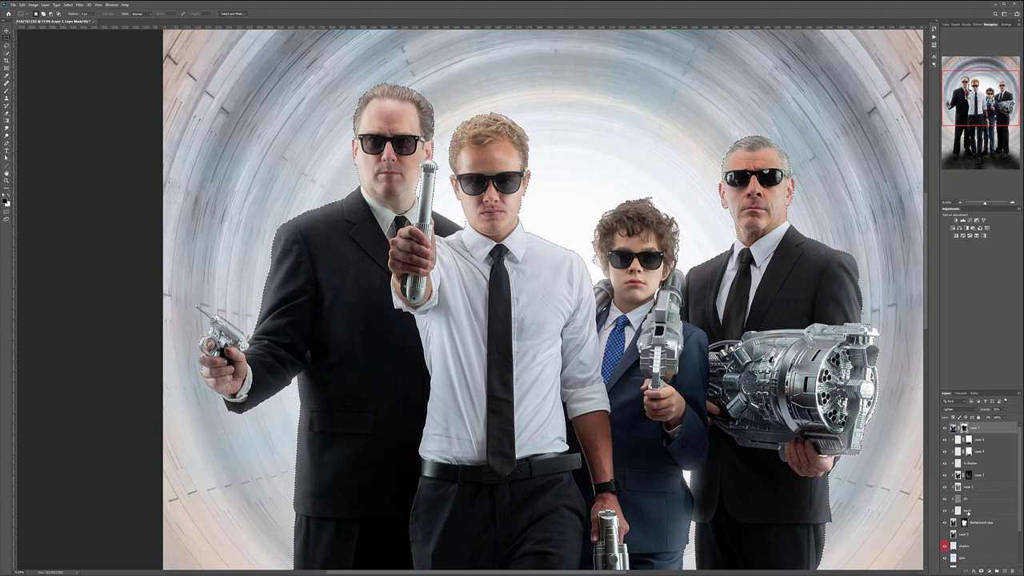
# Duplicate the layer, add a mask, and feather that mask with a Gaussian Blur.
pyautogui.hotkey('ctrl', 'j')
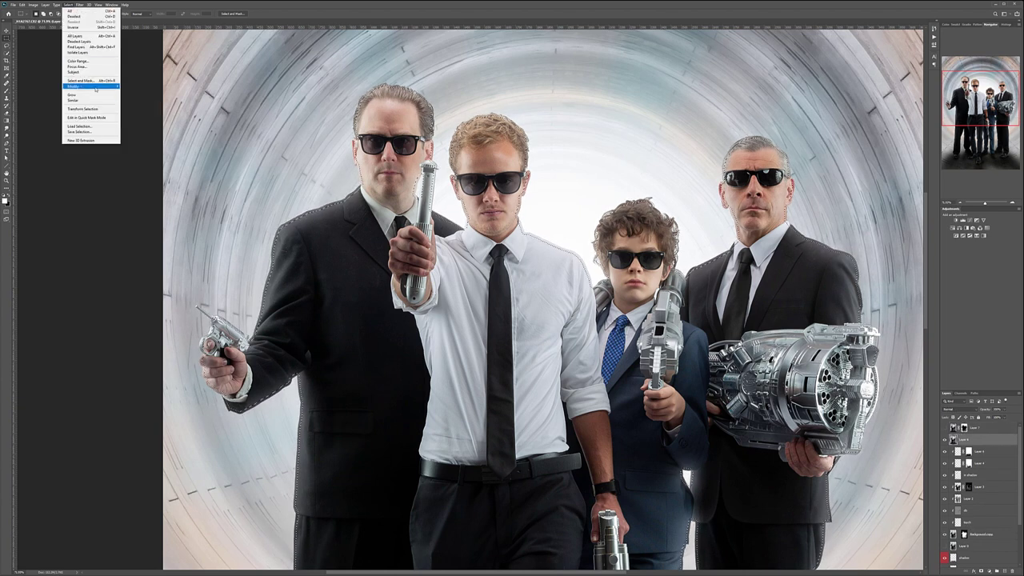
pyautogui.click(980, 571)
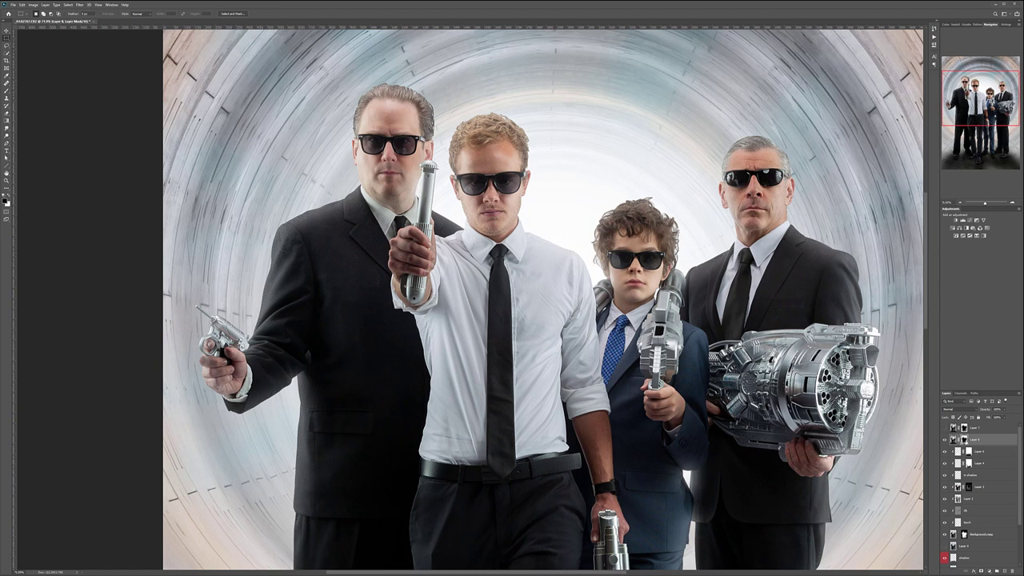
pyautogui.click(80, 5)
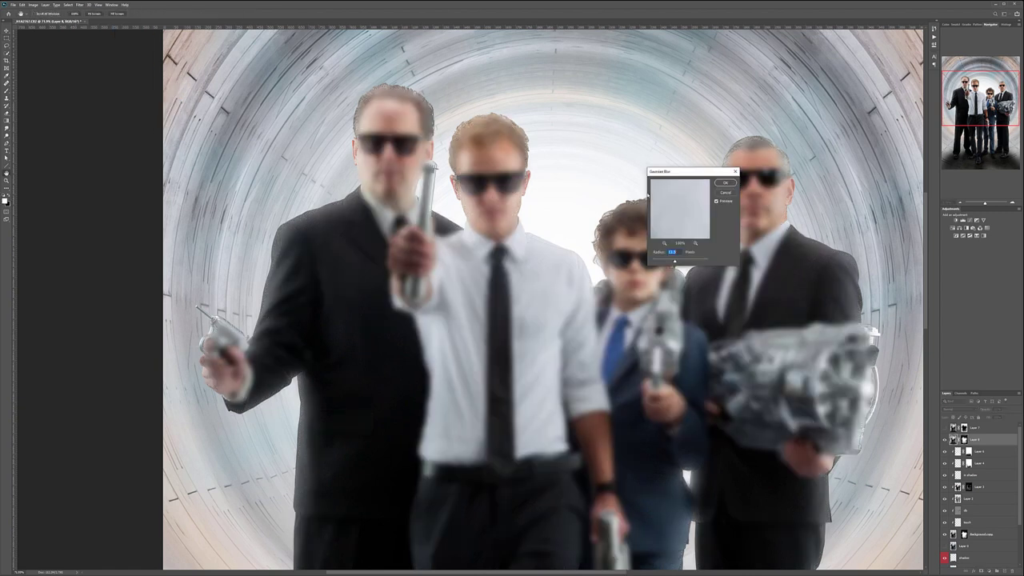
pyautogui.press('Return')
pyautogui.click(79, 5)
pyautogui.moveTo(110, 69)
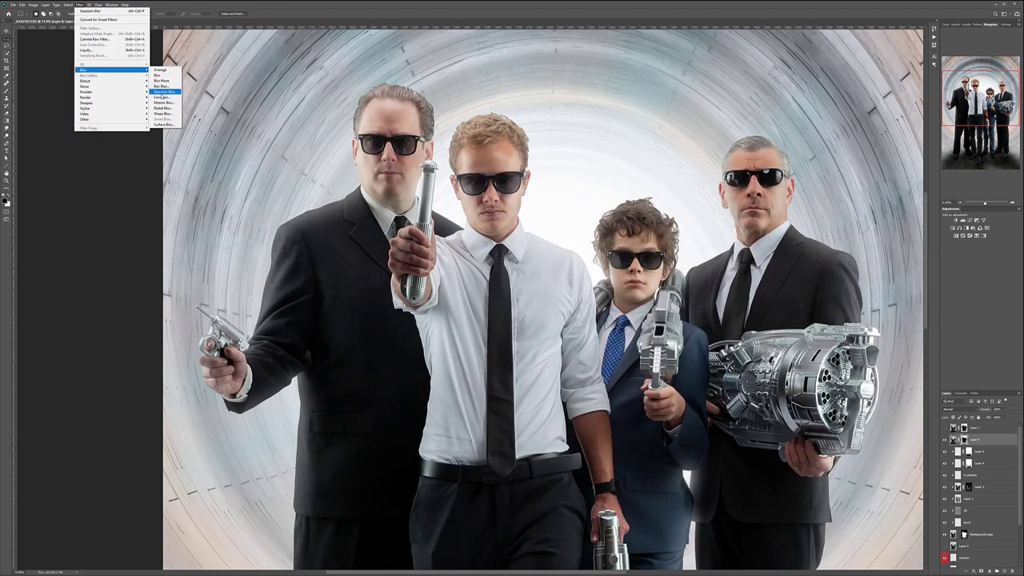
pyautogui.click(164, 101)
pyautogui.moveTo(685, 261); pyautogui.dragTo(680, 261)
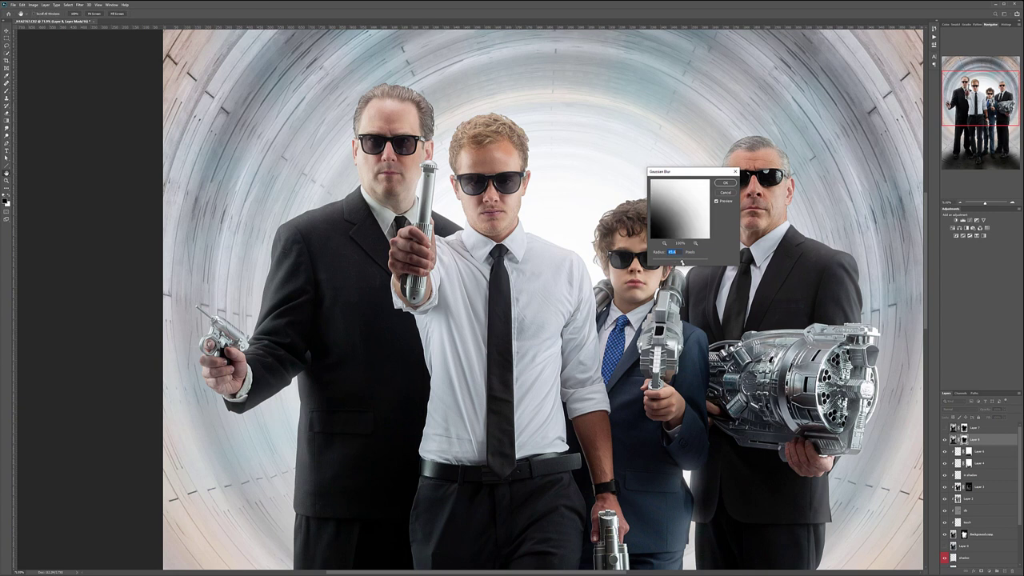
pyautogui.press('Return')
# Run another Gaussian Blur pass and check the whole image.
pyautogui.click(80, 5)
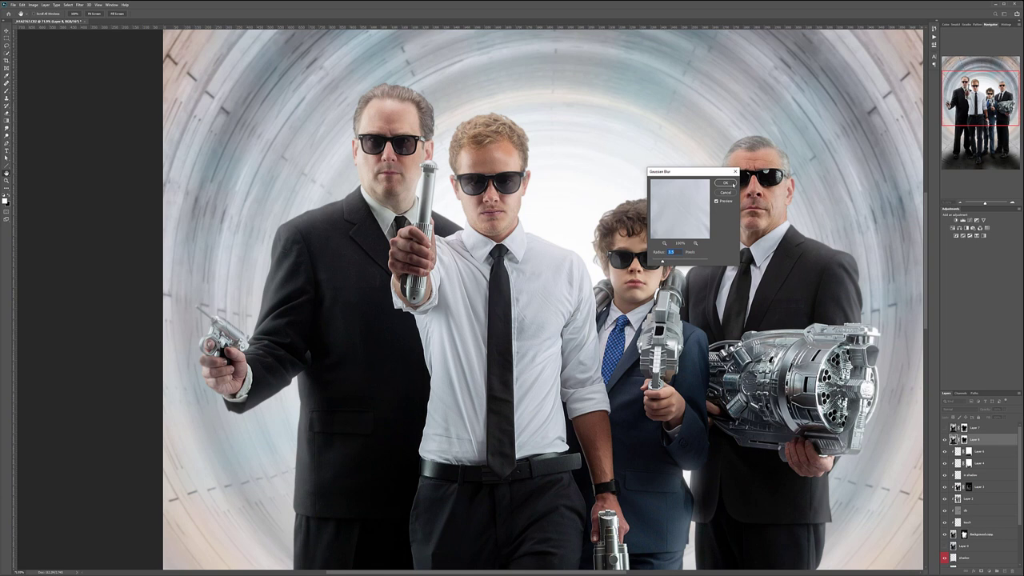
pyautogui.press('Return')
pyautogui.hotkey('ctrl', '0')
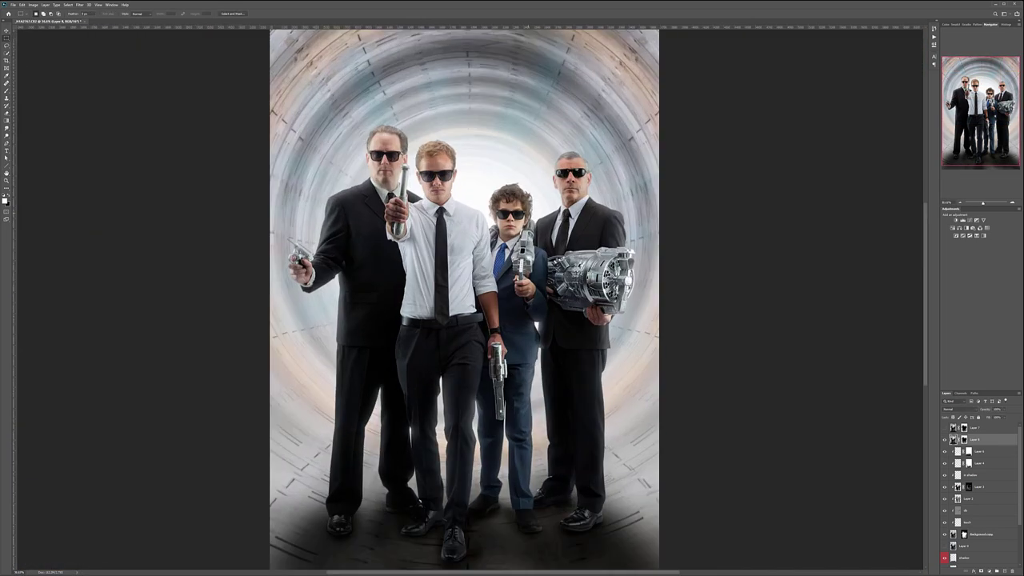
pyautogui.scroll(5, 529, 182)
pyautogui.scroll(-5, 477, 371)
pyautogui.scroll(-1, 477, 370)
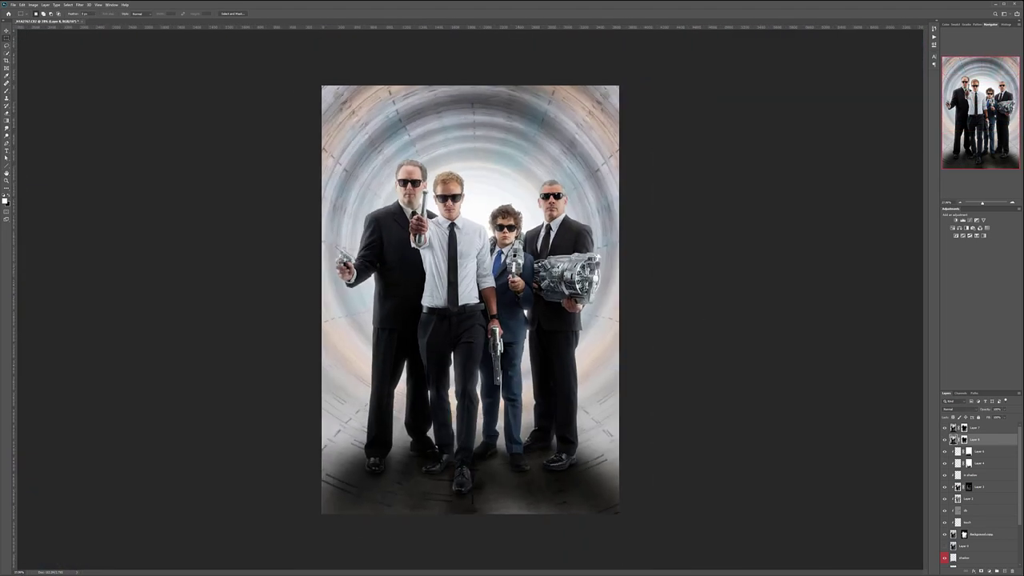
pyautogui.scroll(1, 477, 371)
# Paste a lens flare, shrink it over the sunglasses, and blend it as Screen.
pyautogui.hotkey('ctrl', 'v')
pyautogui.hotkey('ctrl', 't')
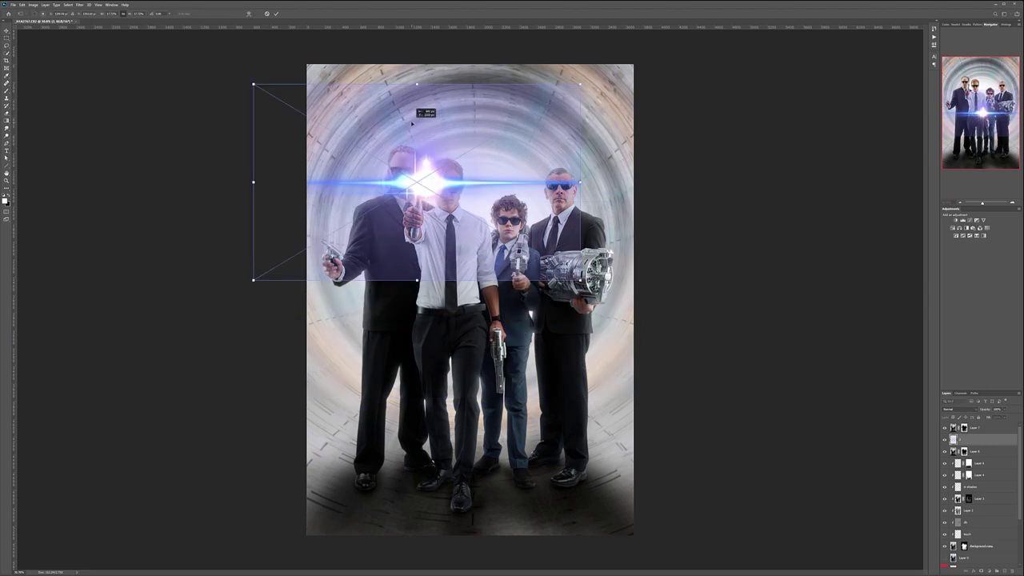
pyautogui.moveTo(424, 216); pyautogui.dragTo(472, 152)
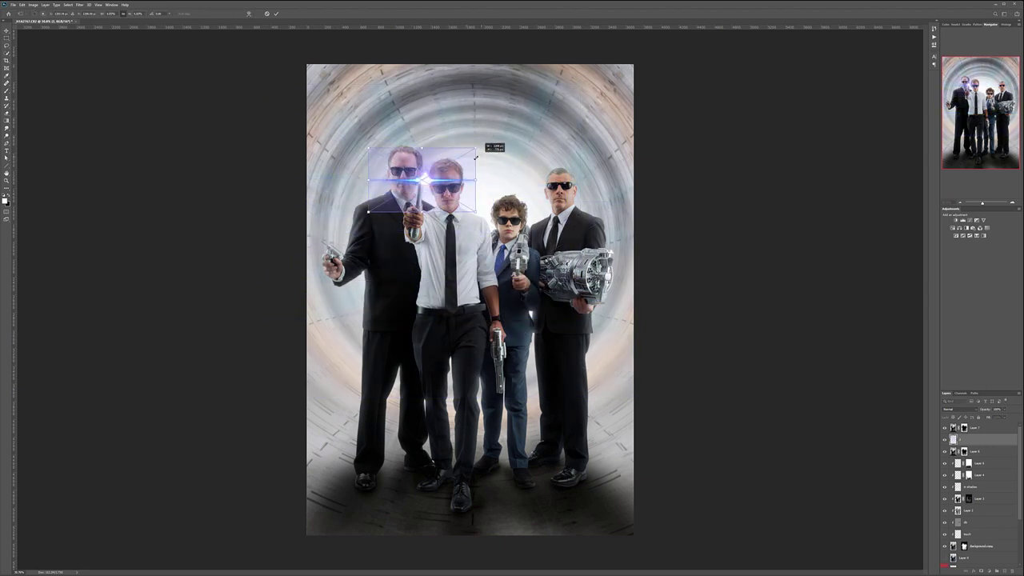
pyautogui.press('Return')
pyautogui.click(960, 410)
pyautogui.click(956, 452)
pyautogui.press('b')
pyautogui.scroll(3, 397, 126)
pyautogui.press('[')
pyautogui.press('[')
pyautogui.press('[')
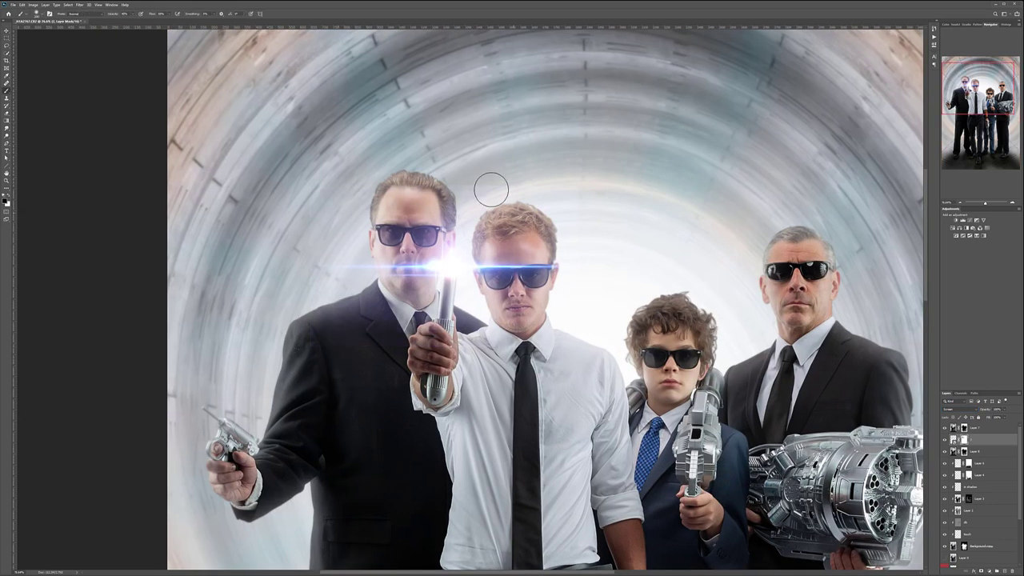
pyautogui.hotkey('ctrl', '0')
pyautogui.hotkey('ctrl', '+')
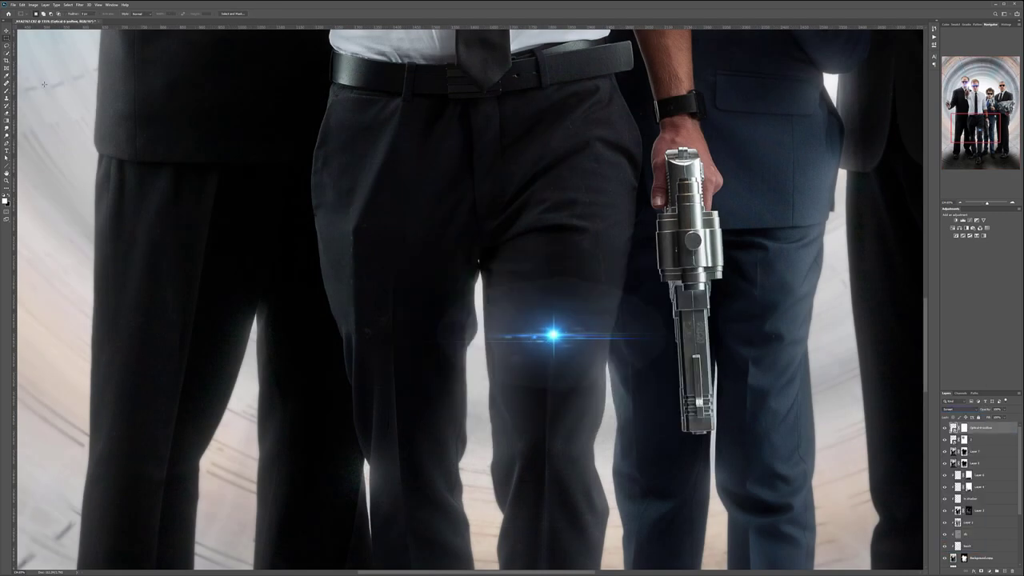
# Move a smaller lens flare onto the lowered gun's tip.
pyautogui.moveTo(552, 335); pyautogui.dragTo(685, 296)
pyautogui.hotkey('ctrl', '+')
pyautogui.hotkey('ctrl', '+')
pyautogui.hotkey('ctrl', 't')
pyautogui.press('Return')
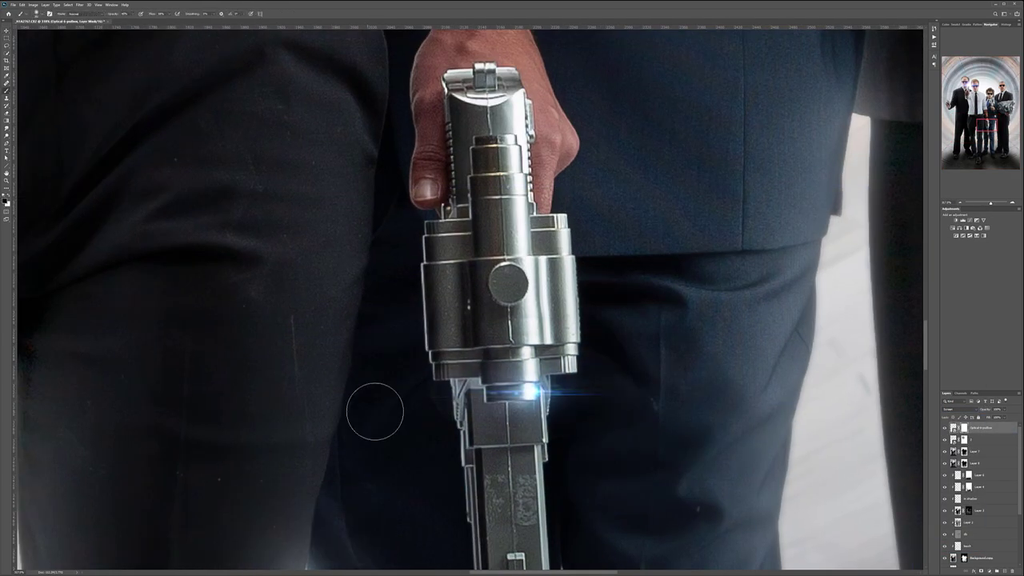
pyautogui.hotkey('ctrl', '0')
# Duplicate the flare onto the large gun and group all the flare layers.
pyautogui.hotkey('ctrl', 'j')
pyautogui.hotkey('ctrl', 'j')
pyautogui.hotkey('ctrl', 'j')
pyautogui.hotkey('ctrl', 'j')
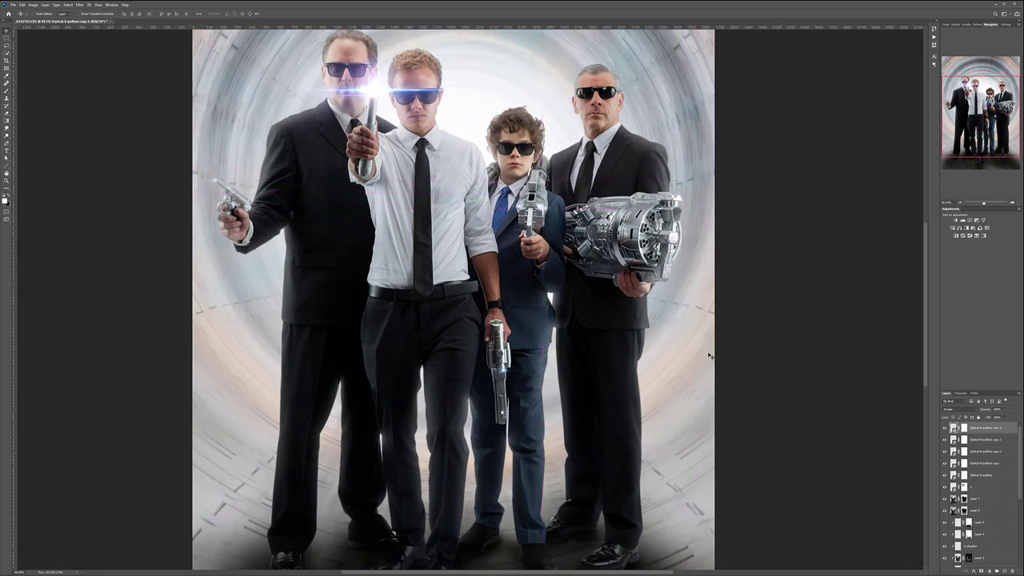
pyautogui.moveTo(479, 138)
pyautogui.mouseDown()
pyautogui.moveTo(609, 372)
pyautogui.moveTo(711, 110)
pyautogui.mouseUp()
pyautogui.hotkey('ctrl', 'j')
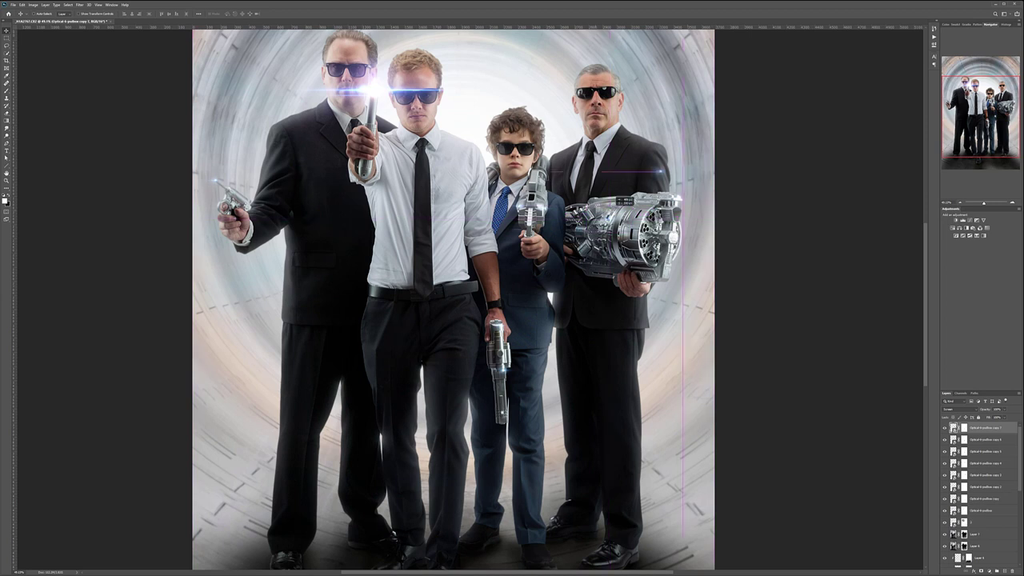
pyautogui.moveTo(698, 184)
pyautogui.mouseDown()
pyautogui.moveTo(635, 267)
pyautogui.moveTo(664, 239)
pyautogui.moveTo(652, 234)
pyautogui.mouseUp()
pyautogui.hotkey('ctrl', 'j')
pyautogui.hotkey('ctrl', '-')
pyautogui.hotkey('ctrl', '-')
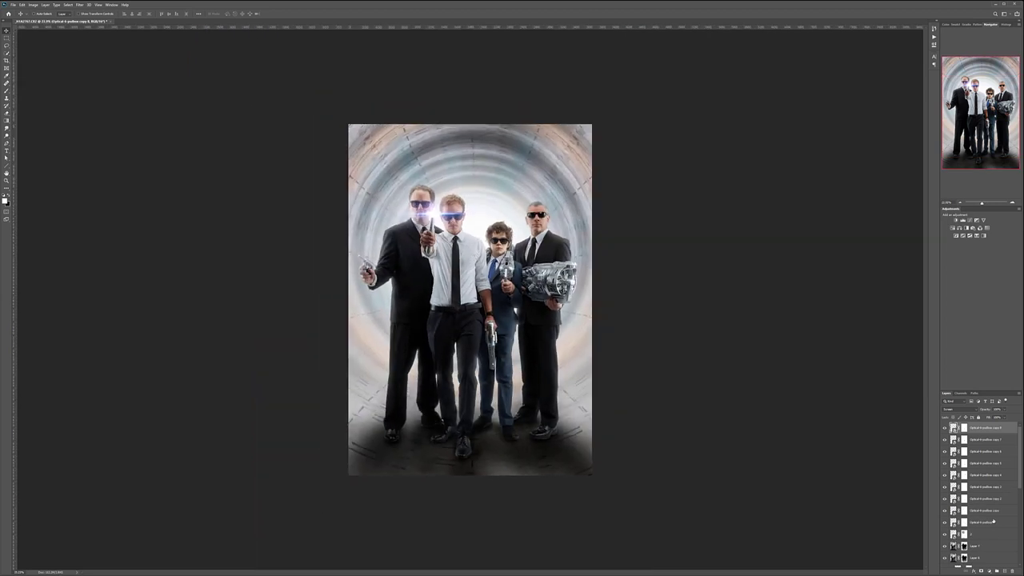
pyautogui.hotkey('ctrl', 'g')
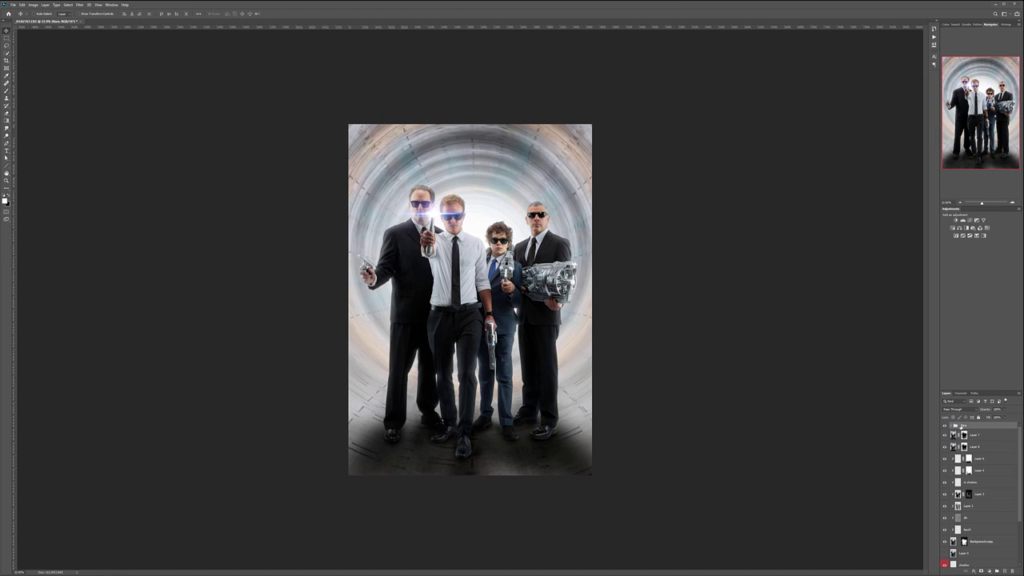
# Add a 50% grey Soft Light layer and paint it to darken the picture's edges.
pyautogui.click(1004, 571)
pyautogui.hotkey('shift', 'BackSpace')
pyautogui.click(954, 409)
pyautogui.click(956, 476)
pyautogui.press('b')
pyautogui.moveTo(356, 130)
pyautogui.mouseDown()
pyautogui.moveTo(365, 423)
pyautogui.moveTo(572, 448)
pyautogui.moveTo(400, 140)
pyautogui.moveTo(573, 130)
pyautogui.mouseUp()
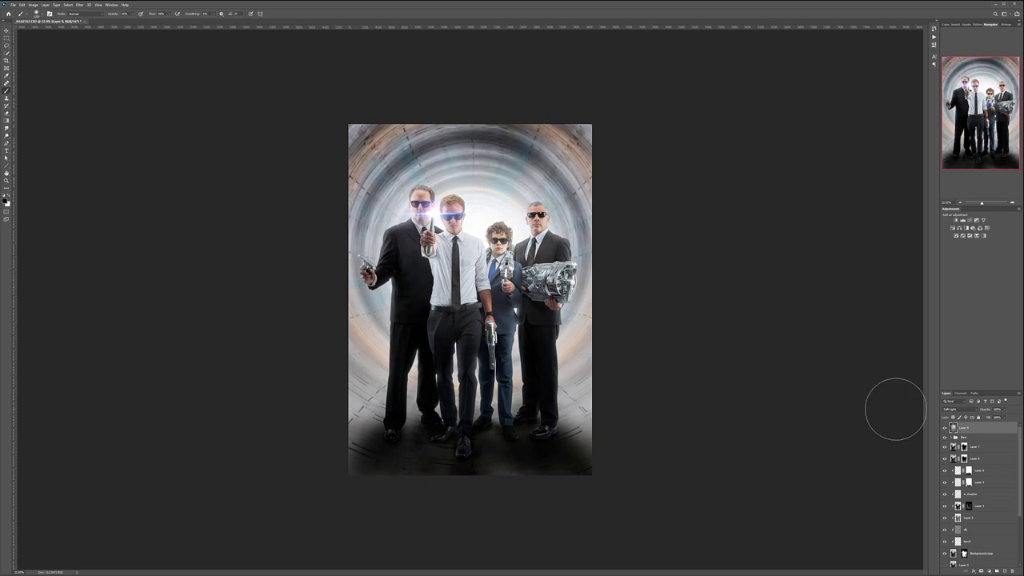
# Add a Selective Color adjustment tweaking the Blacks, Neutrals and Whites.
pyautogui.click(984, 235)
pyautogui.moveTo(841, 94); pyautogui.dragTo(833, 83)
pyautogui.click(840, 48)
pyautogui.click(840, 85)
pyautogui.moveTo(843, 72); pyautogui.dragTo(840, 73)
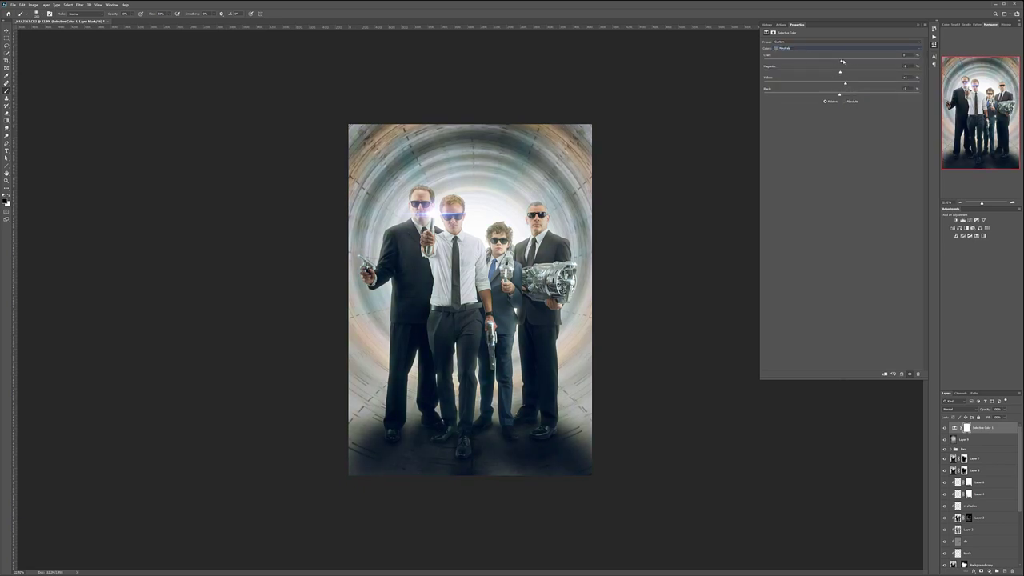
pyautogui.click(840, 48)
pyautogui.click(840, 80)
pyautogui.click(945, 428)
pyautogui.click(945, 428)
# Add a Curves adjustment layer and edit its Red channel.
pyautogui.click(990, 571)
pyautogui.click(968, 436)
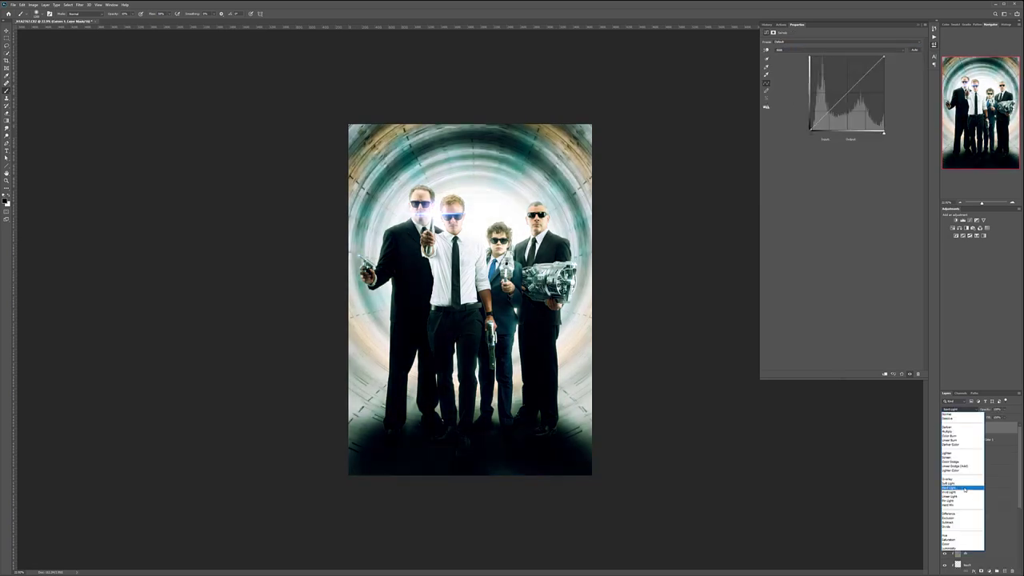
pyautogui.click(840, 50)
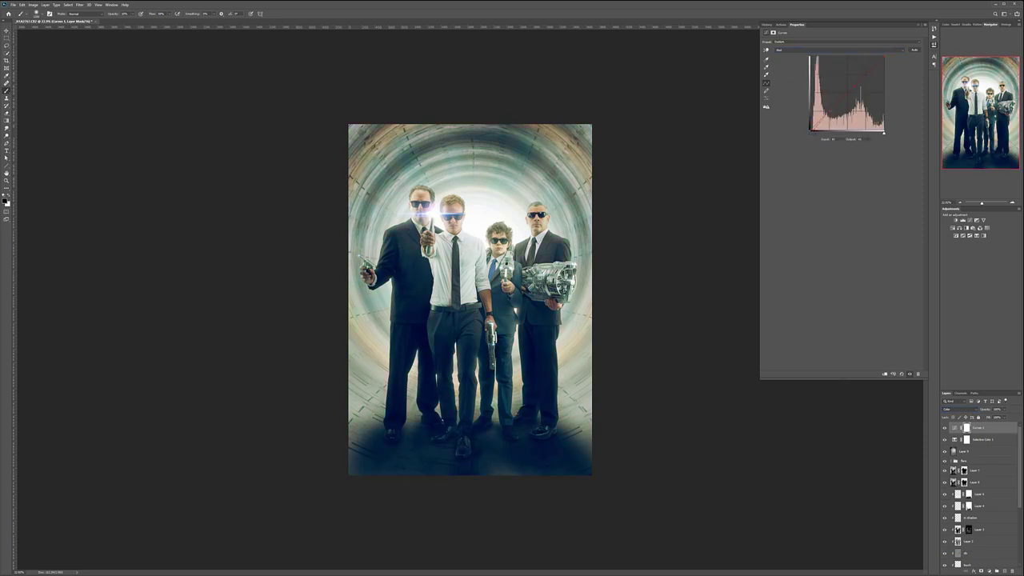
pyautogui.hotkey('alt', '[')
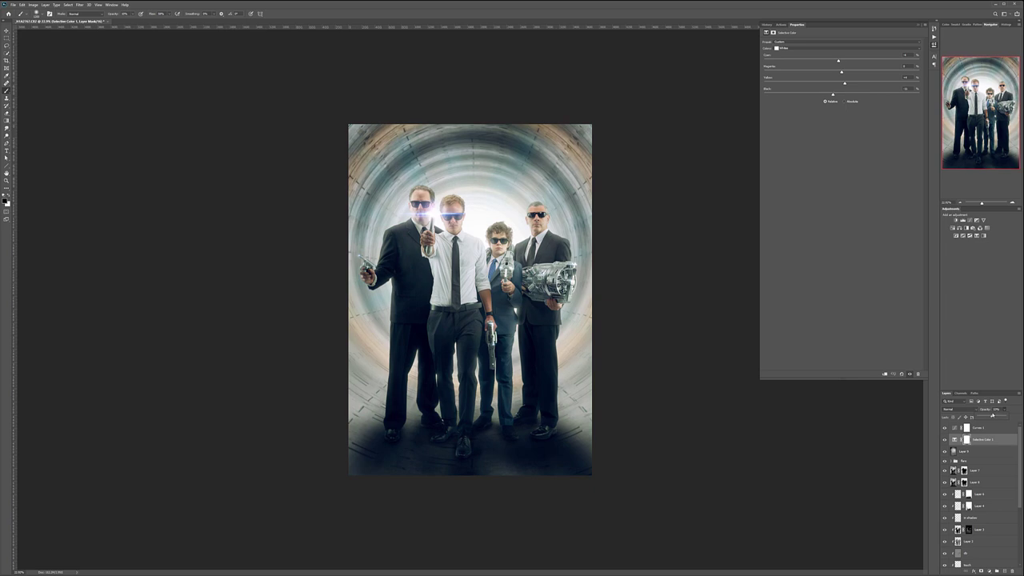
pyautogui.click(978, 427)
# Group Layer 7 and Layer 8 into a group named 'soft edge'.
pyautogui.rightClick(996, 429)
pyautogui.doubleClick(964, 452)
pyautogui.press('Escape')
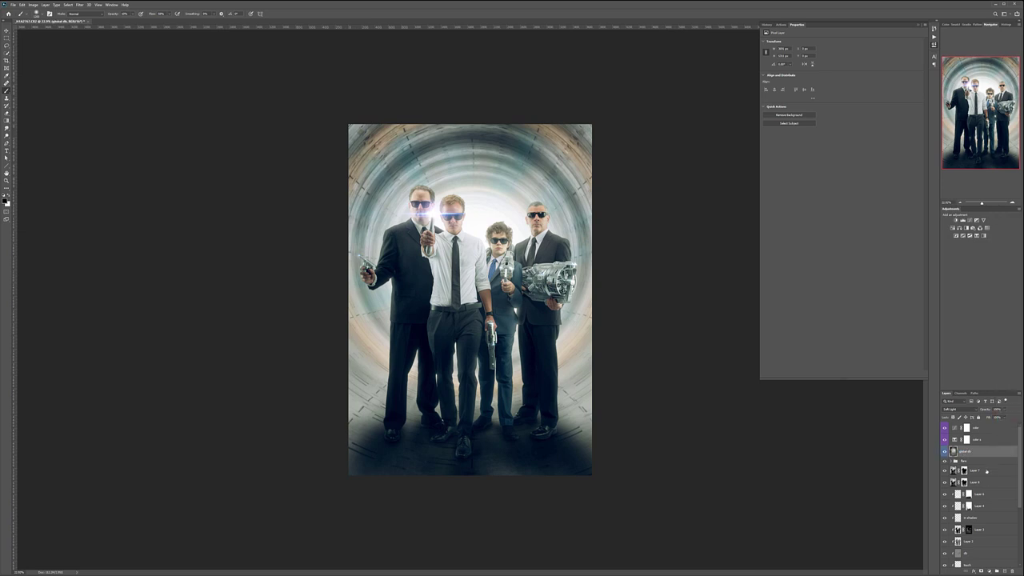
pyautogui.click(977, 482)
pyautogui.keyDown('shift'); pyautogui.click(972, 470); pyautogui.keyUp('shift')
pyautogui.hotkey('ctrl', 'g')
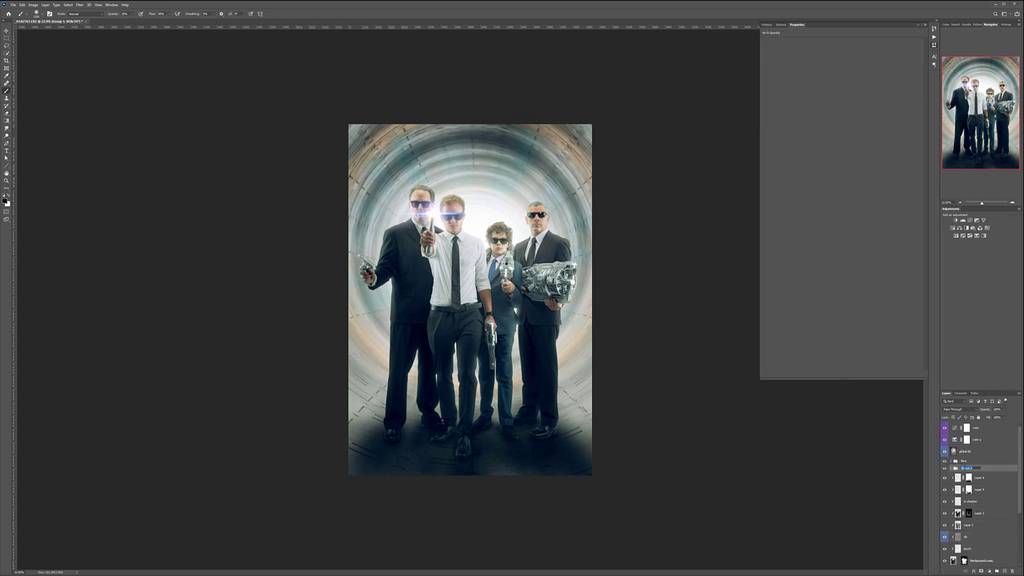
pyautogui.write('soft edge')
pyautogui.press('Return')
# Inspect the Soft Light layer, then select the top layer and open Shadows/Highlights.
pyautogui.hotkey('ctrl', '0')
pyautogui.hotkey('ctrl', '-')
pyautogui.click(980, 479)
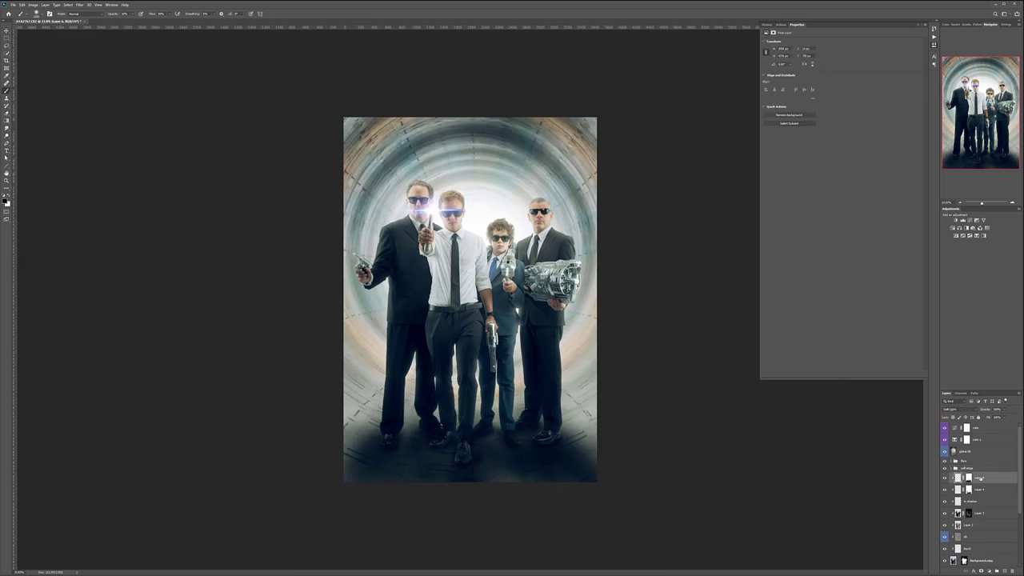
pyautogui.scroll(-3, 983, 479)
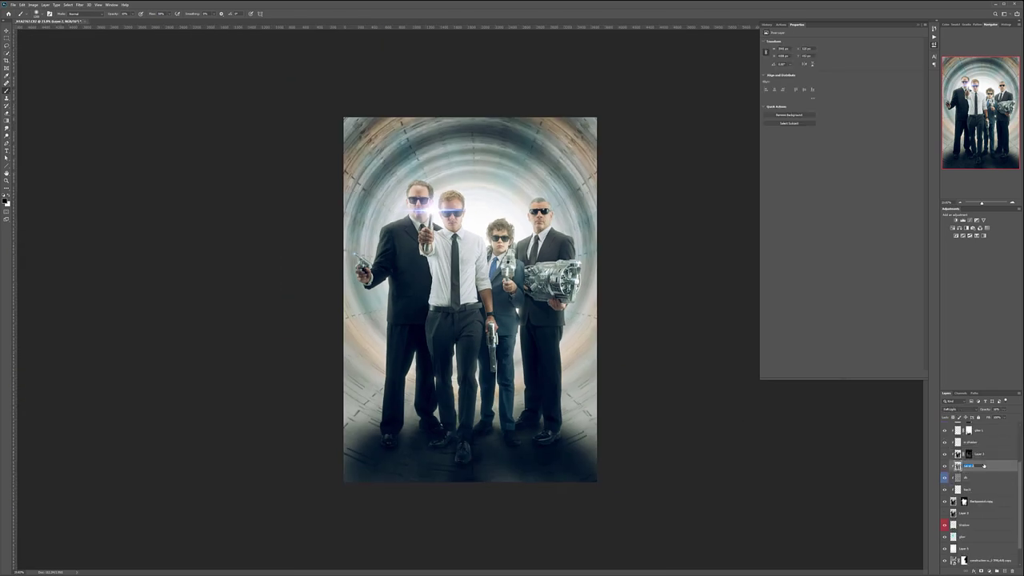
pyautogui.scroll(-2, 983, 478)
pyautogui.doubleClick(965, 526)
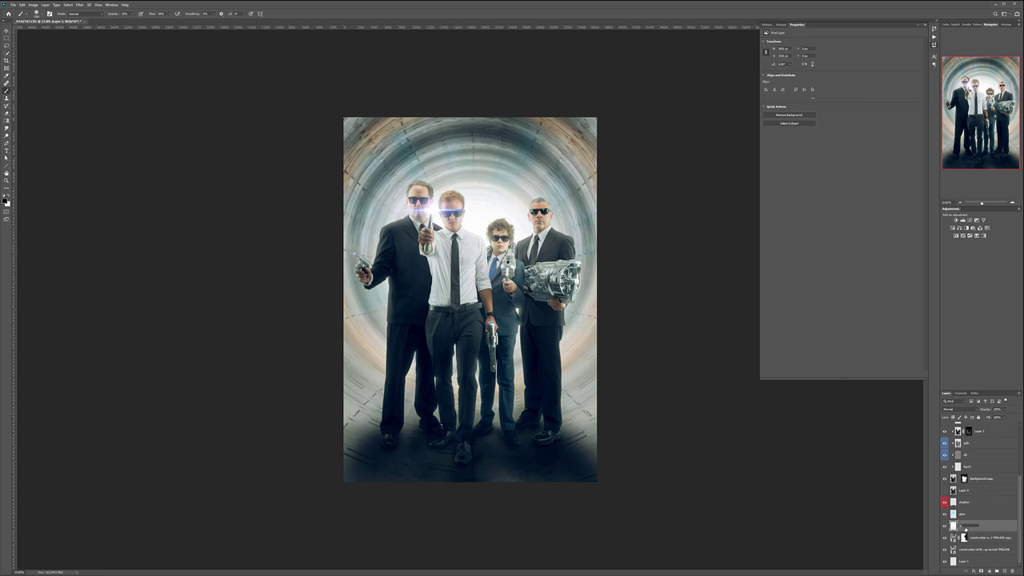
pyautogui.write('back glow')
pyautogui.scroll(5, 983, 527)
pyautogui.click(964, 429)
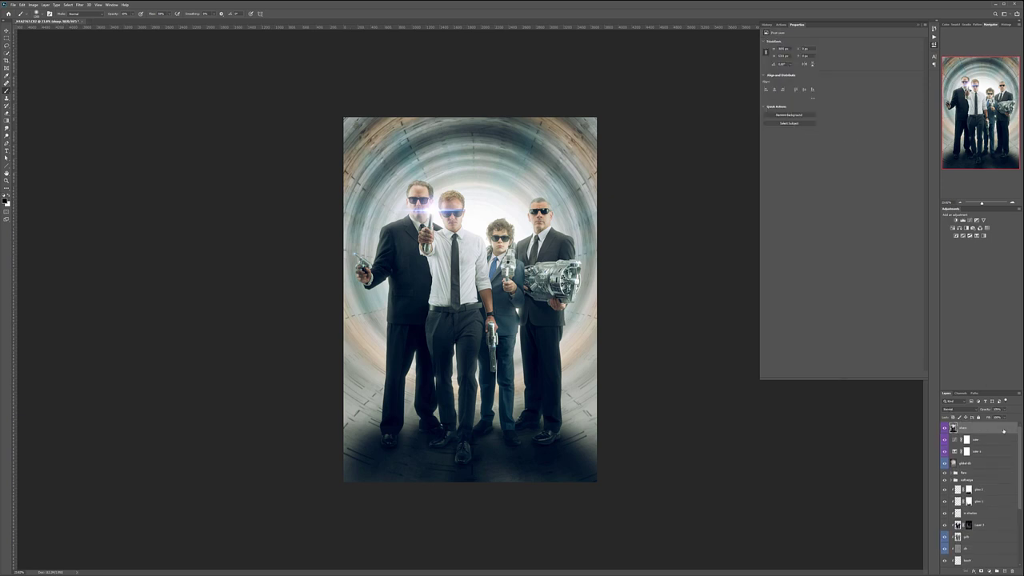
pyautogui.click(33, 4)
pyautogui.click(112, 118)
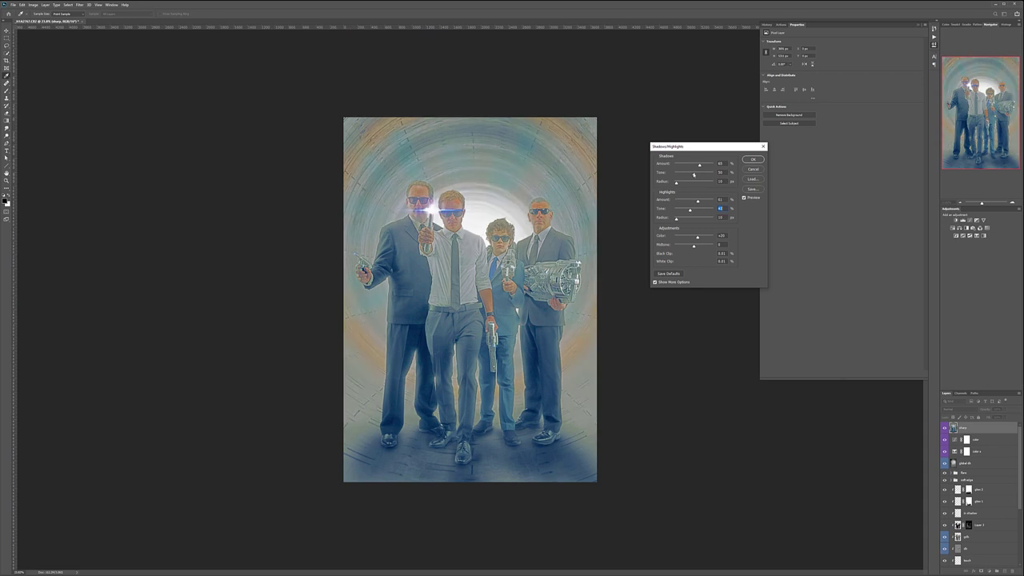
# Apply the Shadows/Highlights adjustment and blend the layer in Soft Light.
pyautogui.click(753, 159)
pyautogui.click(956, 409)
pyautogui.click(956, 490)
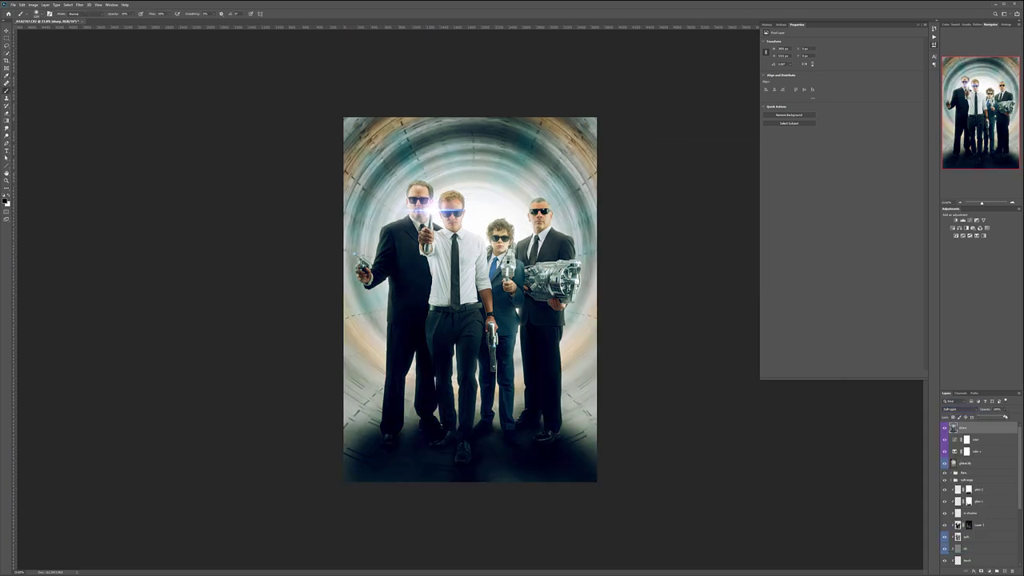
# Stamp all visible layers into a new top layer and sharpen it with Unsharp Mask.
pyautogui.hotkey('ctrl', 'alt', 'shift', 'e')
pyautogui.click(79, 4)
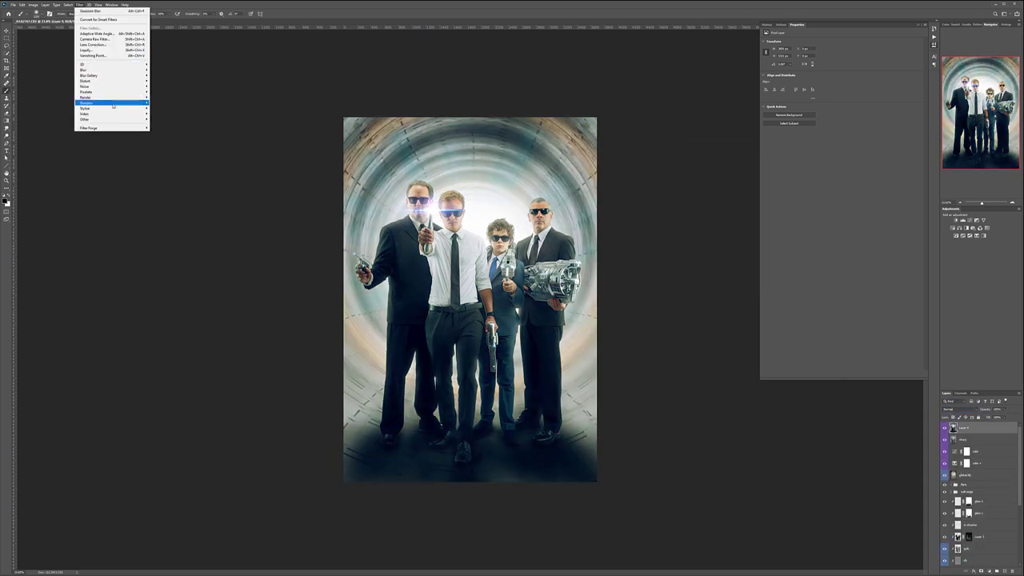
pyautogui.click(120, 96)
pyautogui.press('Return')
# Add a gray-filled layer with a filter applied and Soft Light blending on top.
pyautogui.press('b')
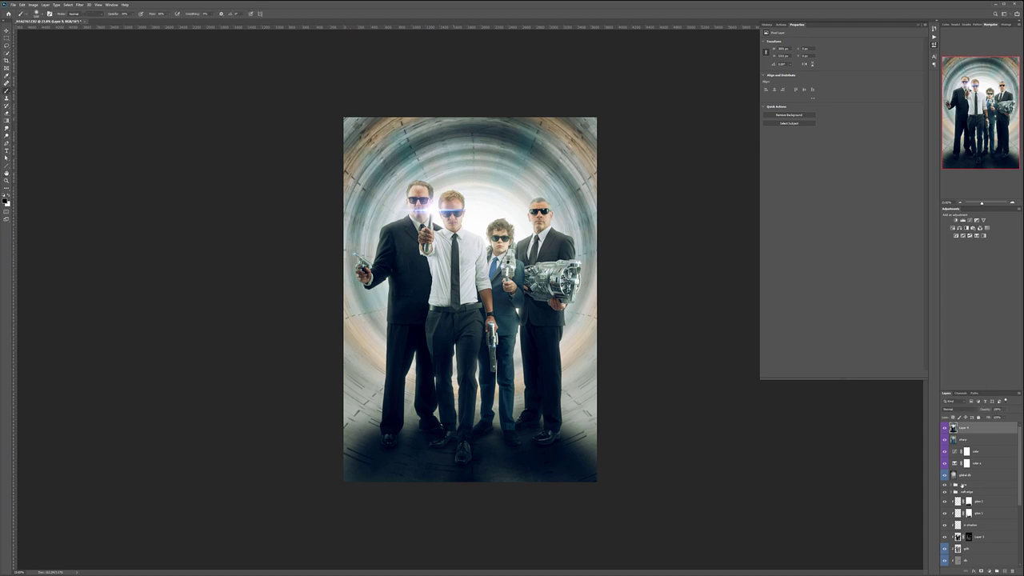
pyautogui.hotkey('ctrl', 'shift', 'alt', 'n')
pyautogui.hotkey('shift', 'F5')
pyautogui.click(79, 4)
pyautogui.click(168, 99)
pyautogui.hotkey('shift', 'alt', 'f')
# Select every layer in the stack and group them into one group.
pyautogui.scroll(5, 480, 228)
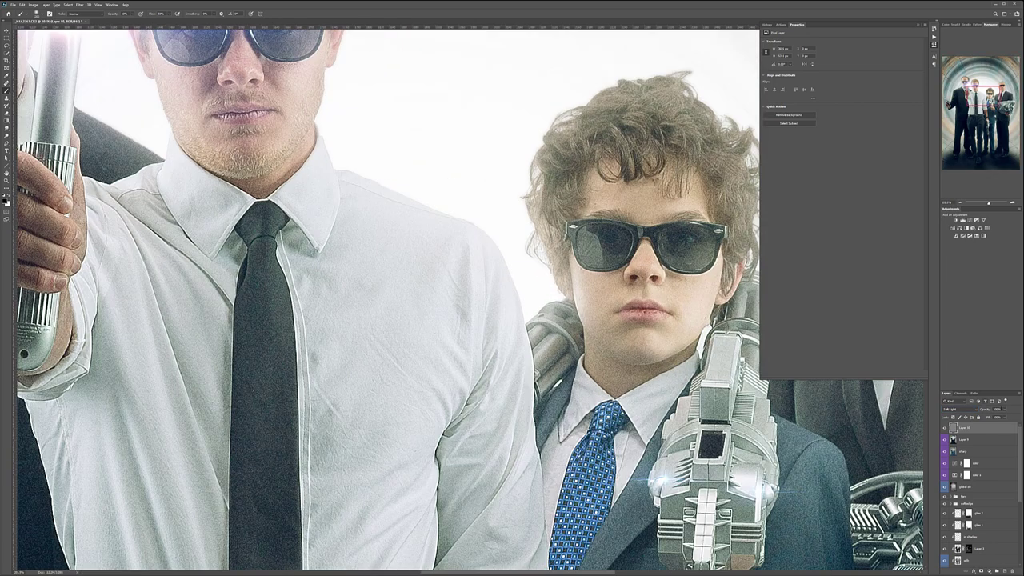
pyautogui.click(964, 439)
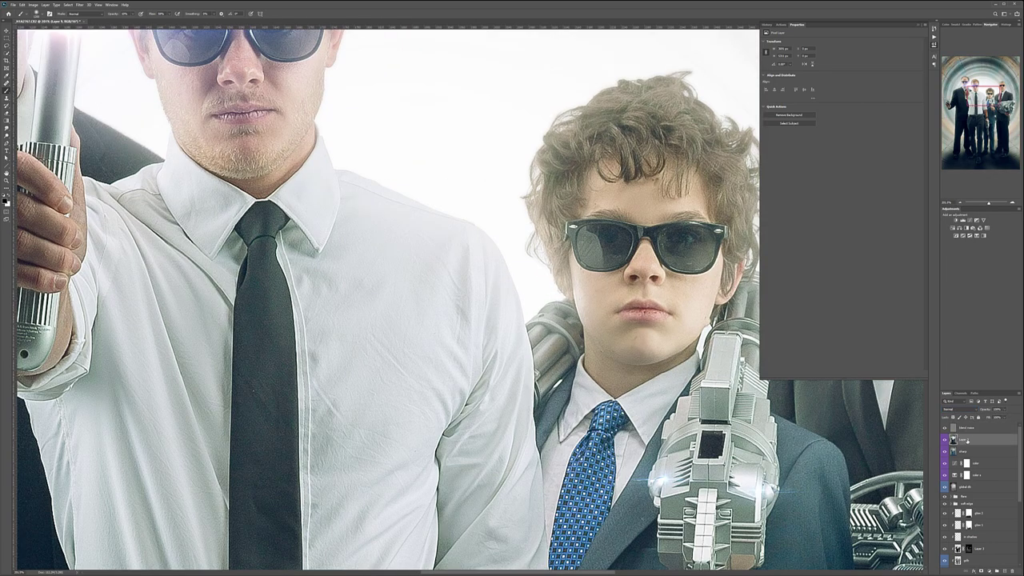
pyautogui.hotkey('ctrl', '0')
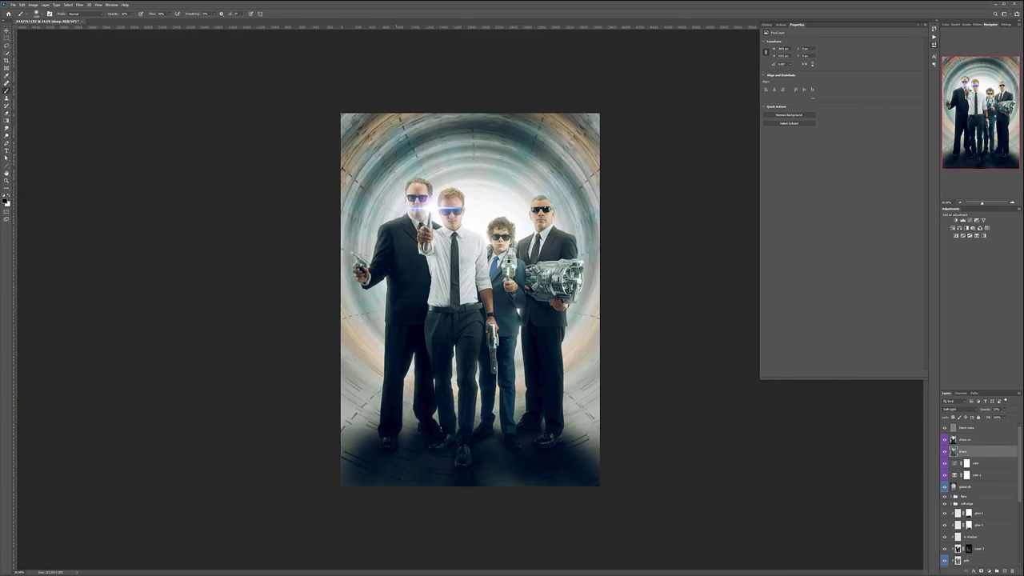
pyautogui.press('v')
pyautogui.scroll(-3, 974, 495)
pyautogui.hotkey('ctrl', 'alt', 'a')
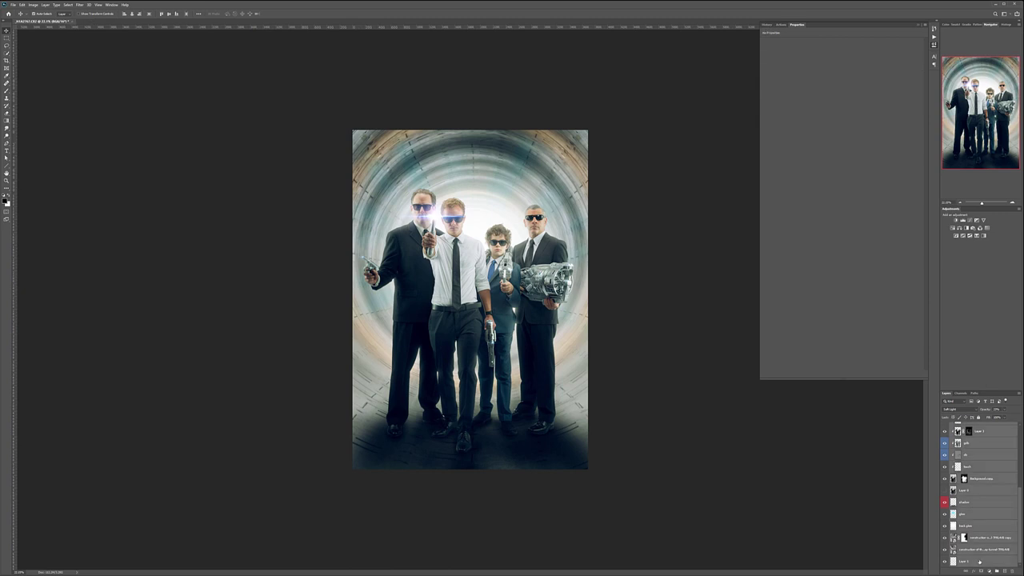
pyautogui.hotkey('ctrl', 'g')
# Compare the tunnel composite against the original studio photo tab.
pyautogui.click(100, 21)
pyautogui.click(44, 21)
pyautogui.click(100, 20)
pyautogui.click(36, 20)
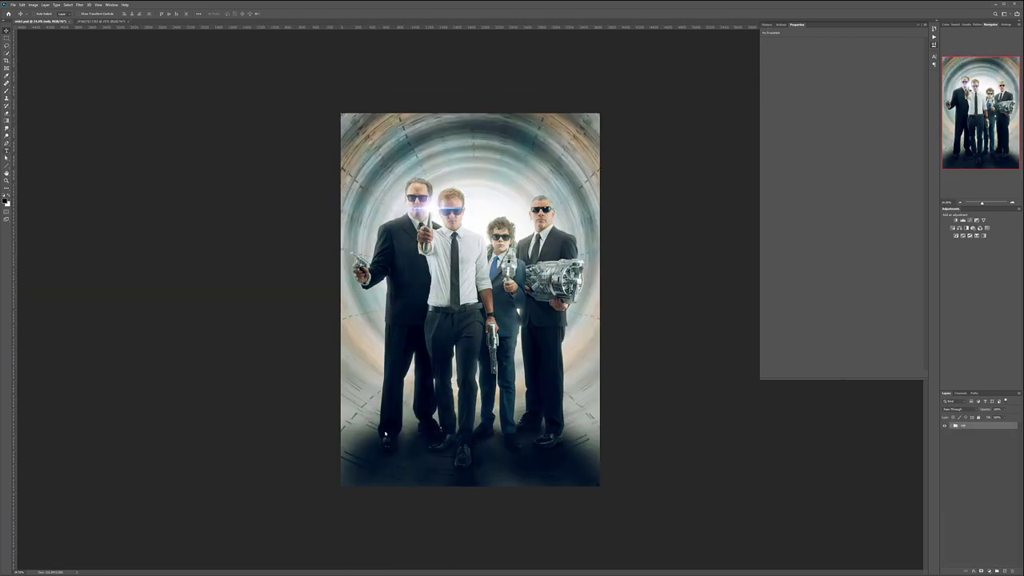
# Paste the photographer's signature as text, shrink it, place it bottom-right with 0% Fill.
pyautogui.click(7, 150)
pyautogui.click(390, 209)
pyautogui.hotkey('ctrl', 'v')
pyautogui.hotkey('ctrl', 'a')
pyautogui.hotkey('ctrl', 'Return')
pyautogui.moveTo(1001, 416); pyautogui.dragTo(979, 417)
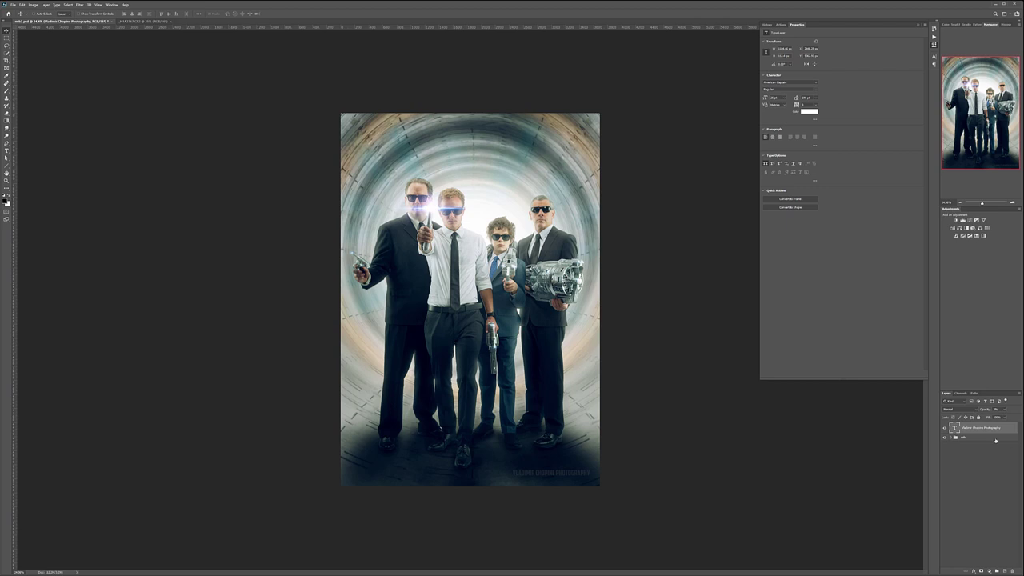
# Try a Black & White adjustment layer, tweak its mix, then delete it.
pyautogui.click(981, 572)
pyautogui.click(1001, 521)
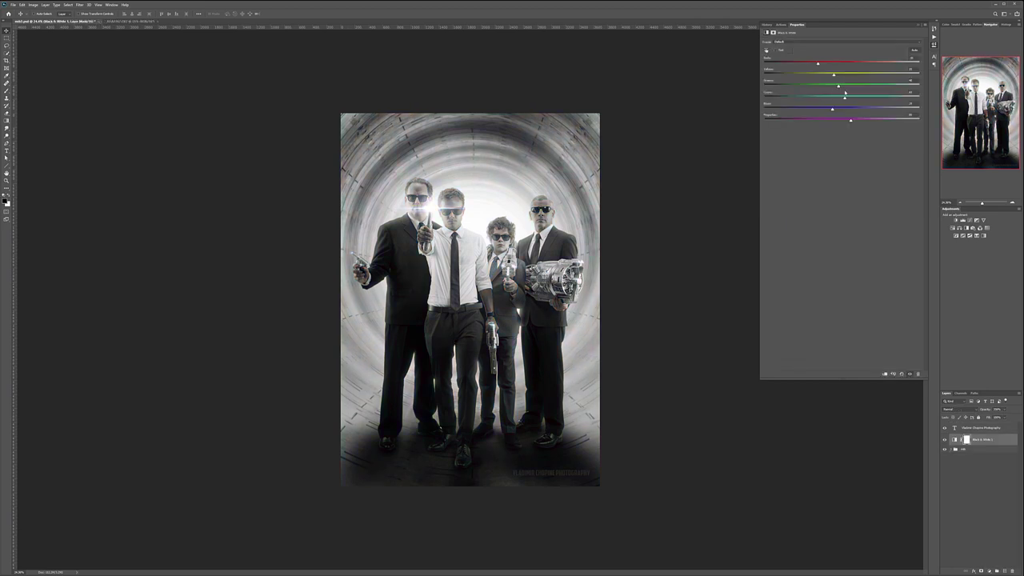
pyautogui.moveTo(844, 97); pyautogui.dragTo(874, 98)
pyautogui.moveTo(985, 408); pyautogui.dragTo(978, 417)
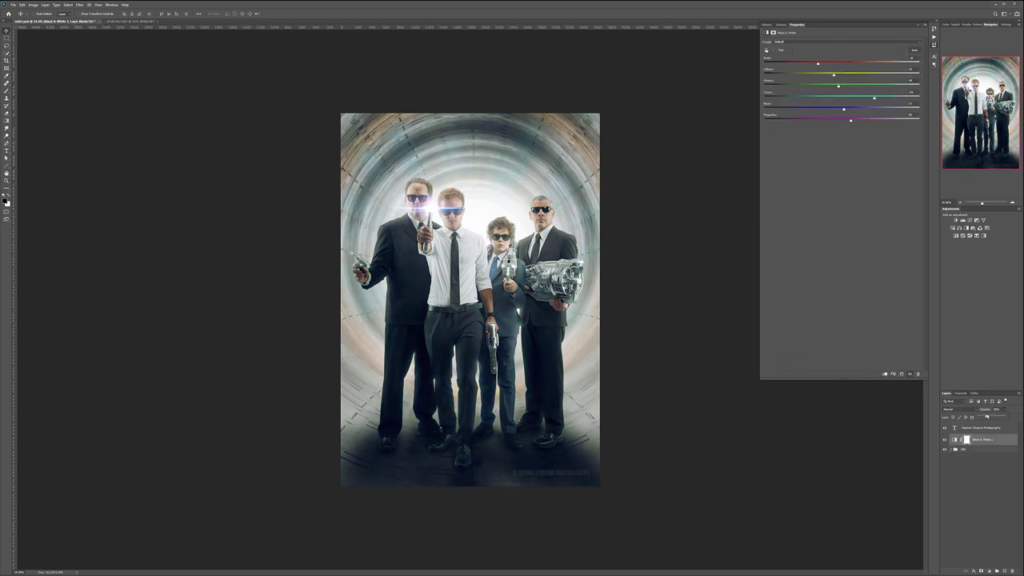
pyautogui.press('Delete')
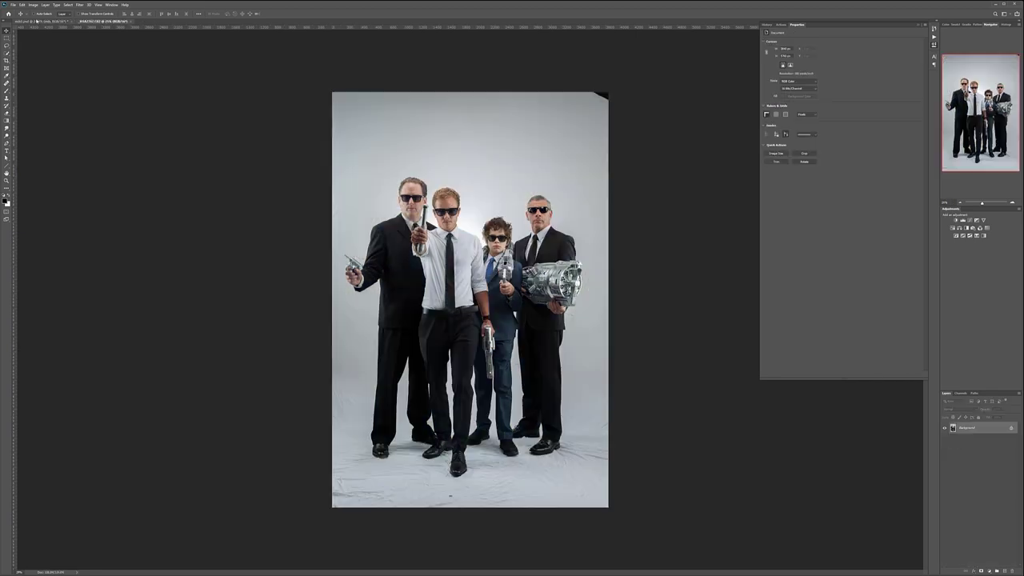